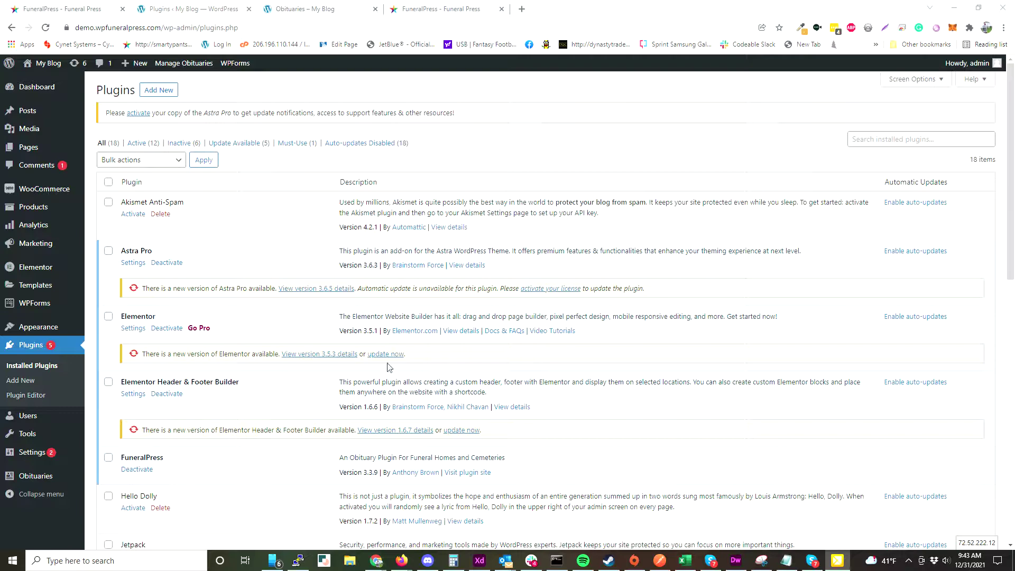
From the Plugins page, open the FuneralPress Obituaries admin list with its three published obituaries.
{"action": "scroll", "coordinate": [388, 359], "scroll_direction": "down", "scroll_amount": 10}
{"action": "scroll", "coordinate": [272, 337], "scroll_direction": "up", "scroll_amount": 6}
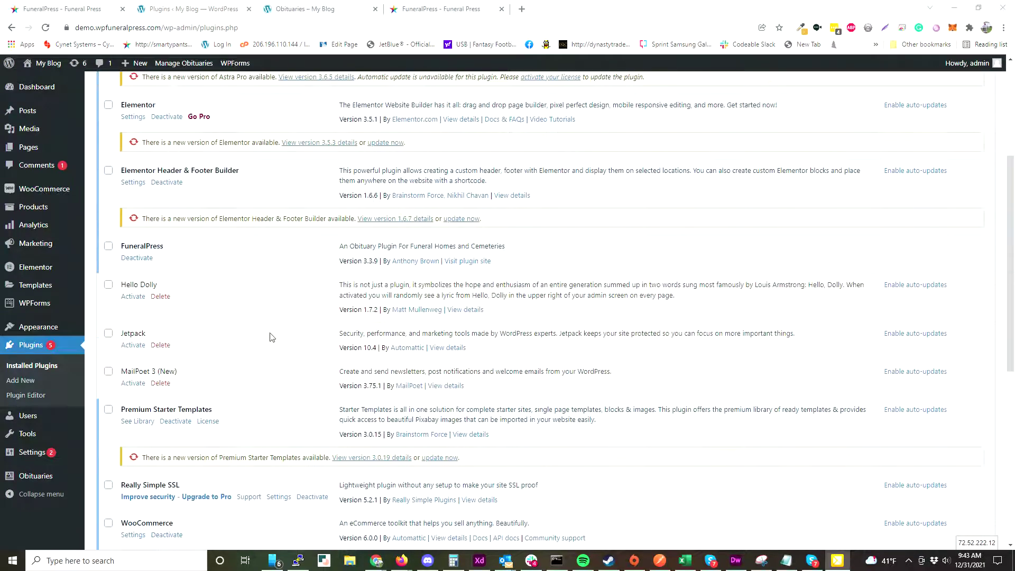
{"action": "scroll", "coordinate": [249, 331], "scroll_direction": "up", "scroll_amount": 4}
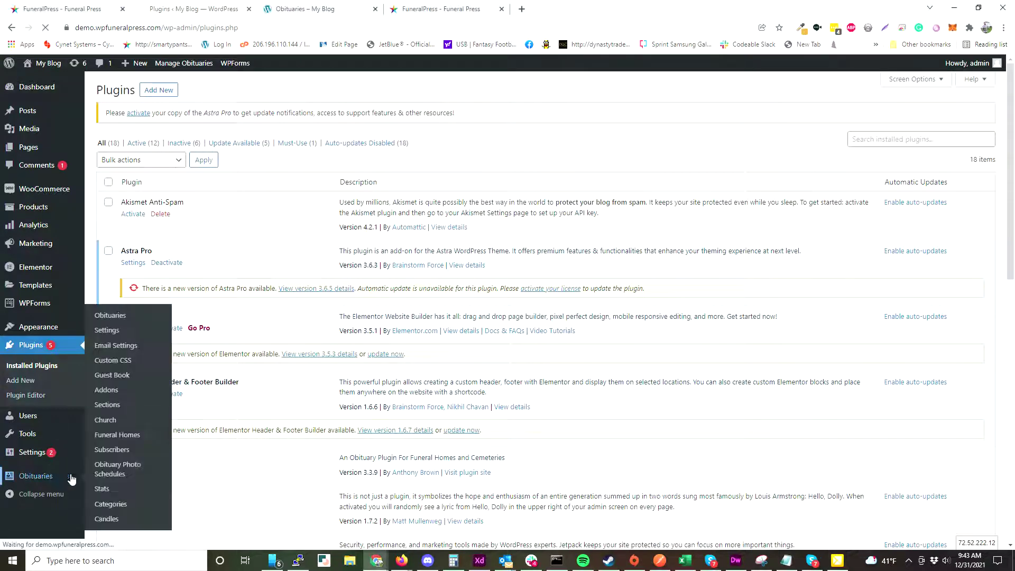
{"action": "left_click", "coordinate": [35, 476]}
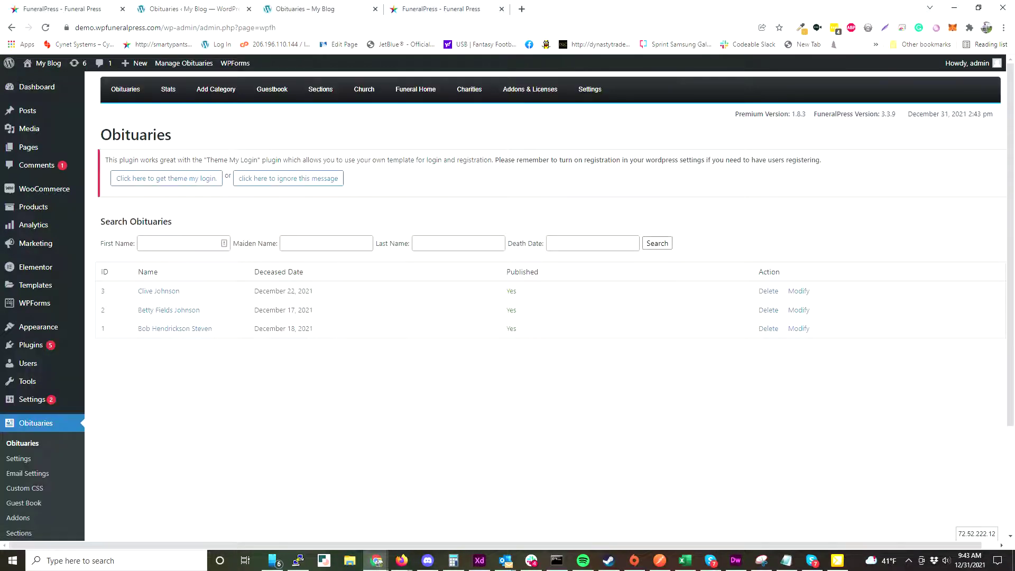
Browse the public Obituaries page, then reach FuneralPress Settings through Manage Obituaries.
{"action": "left_click", "coordinate": [318, 9]}
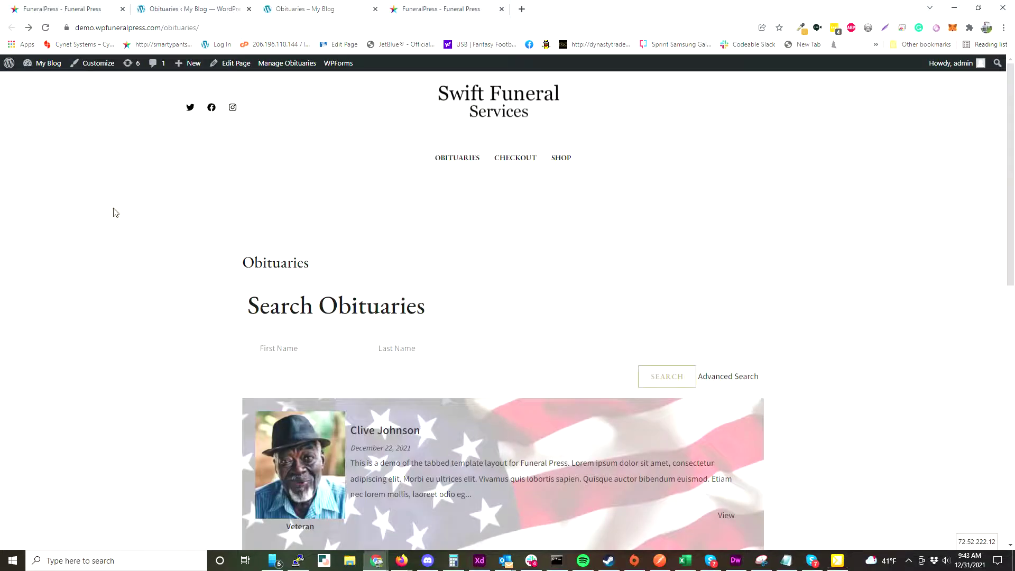
{"action": "scroll", "coordinate": [427, 358], "scroll_direction": "down", "scroll_amount": 7}
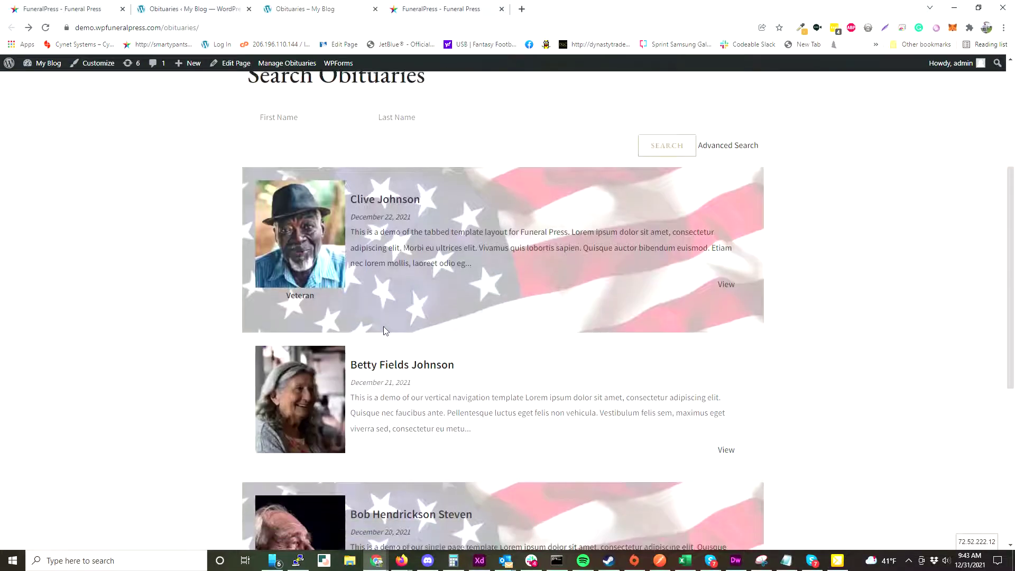
{"action": "scroll", "coordinate": [443, 404], "scroll_direction": "up", "scroll_amount": 5}
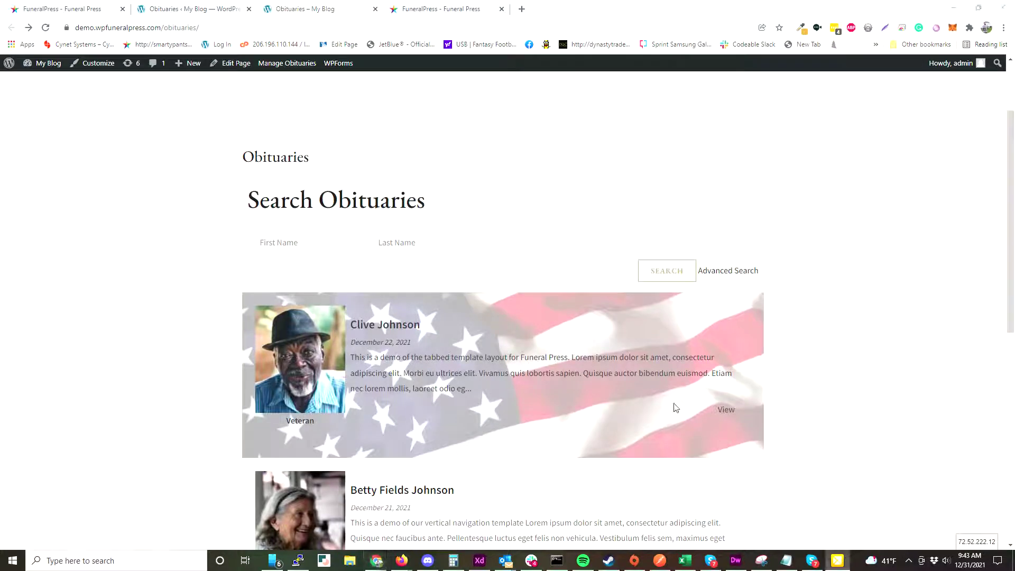
{"action": "scroll", "coordinate": [377, 287], "scroll_direction": "down", "scroll_amount": 2}
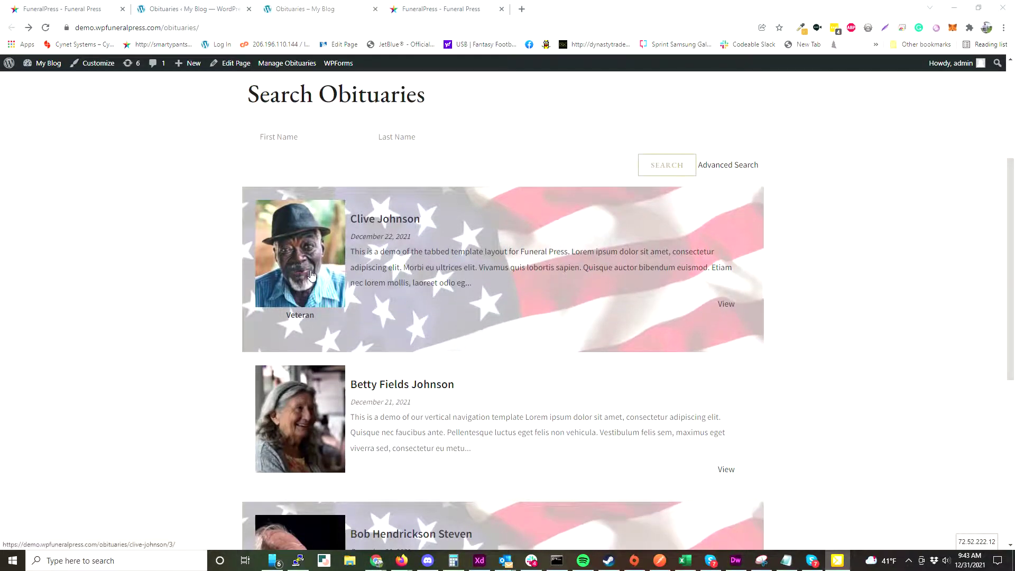
{"action": "scroll", "coordinate": [143, 355], "scroll_direction": "down", "scroll_amount": 3}
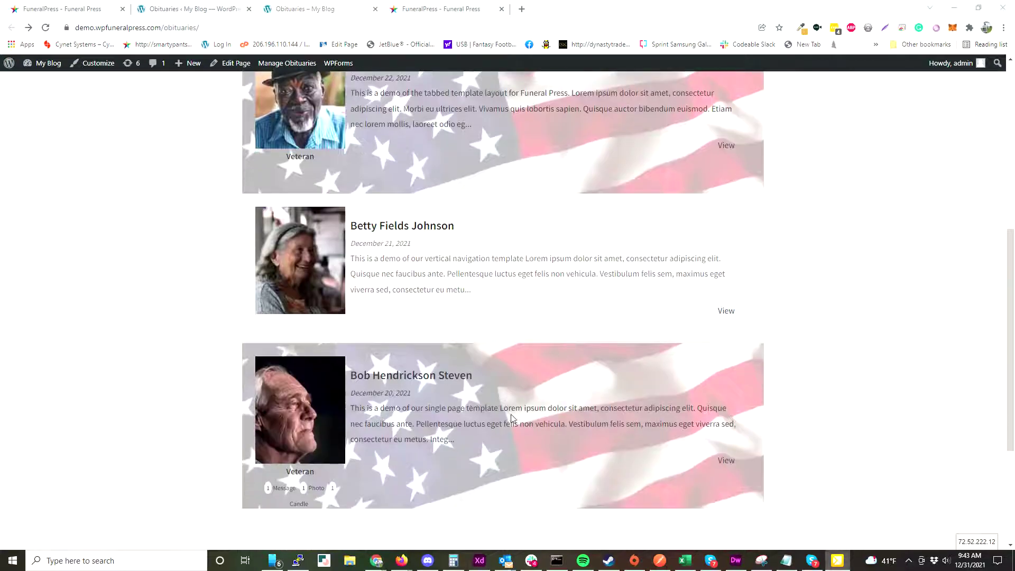
{"action": "scroll", "coordinate": [512, 418], "scroll_direction": "down", "scroll_amount": 3}
{"action": "scroll", "coordinate": [490, 422], "scroll_direction": "up", "scroll_amount": 5}
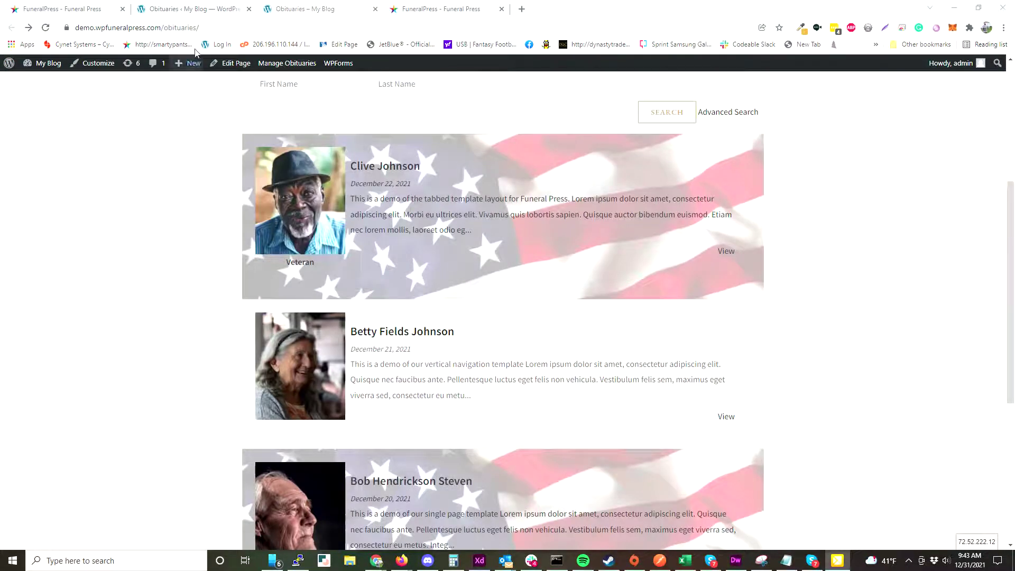
{"action": "left_click", "coordinate": [288, 63]}
{"action": "left_click", "coordinate": [590, 88]}
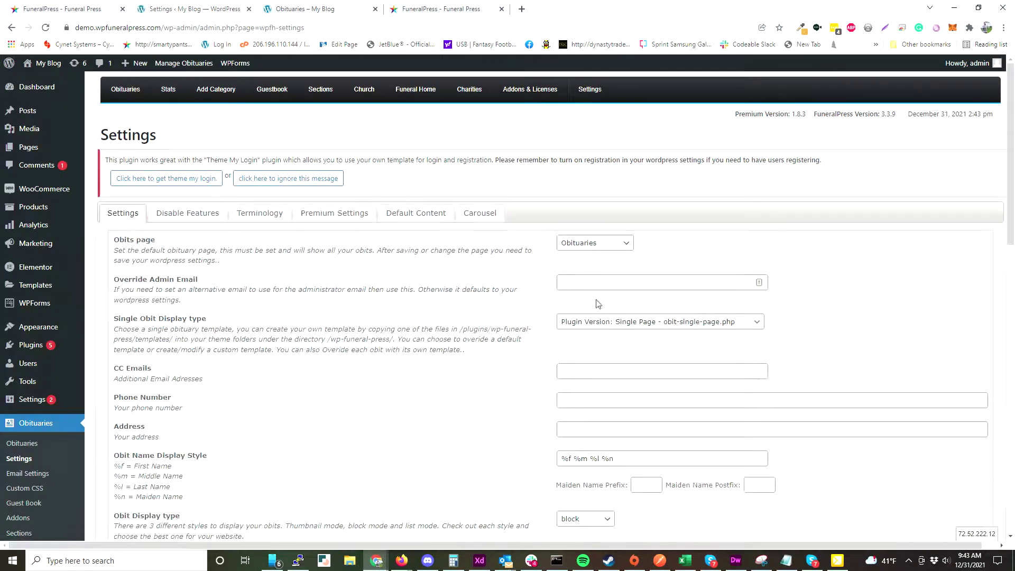
Check the Single Obit Display type choices, leaving the setting unchanged.
{"action": "scroll", "coordinate": [611, 312], "scroll_direction": "down", "scroll_amount": 1}
{"action": "left_click", "coordinate": [618, 270]}
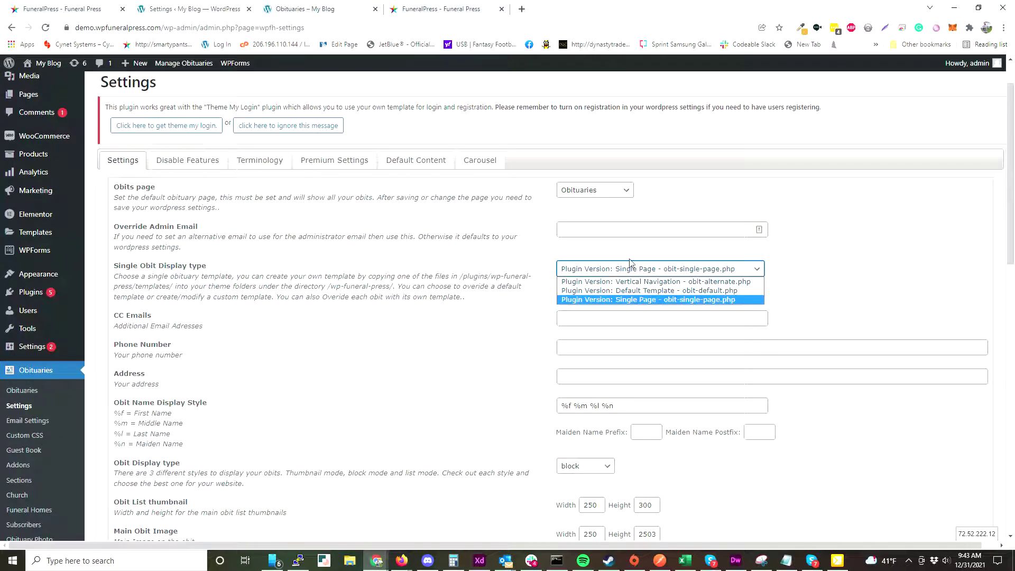
{"action": "mouse_move", "coordinate": [28, 328]}
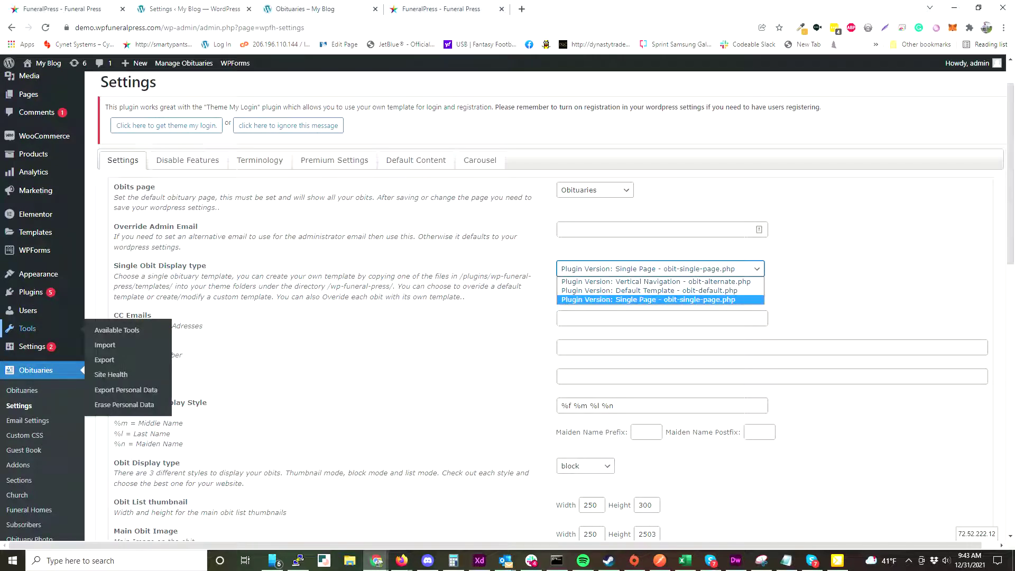
{"action": "left_click", "coordinate": [483, 433]}
Set Obit Display type to Thumbnails and return to the public obituaries page.
{"action": "scroll", "coordinate": [483, 433], "scroll_direction": "down", "scroll_amount": 2}
{"action": "left_click", "coordinate": [581, 361]}
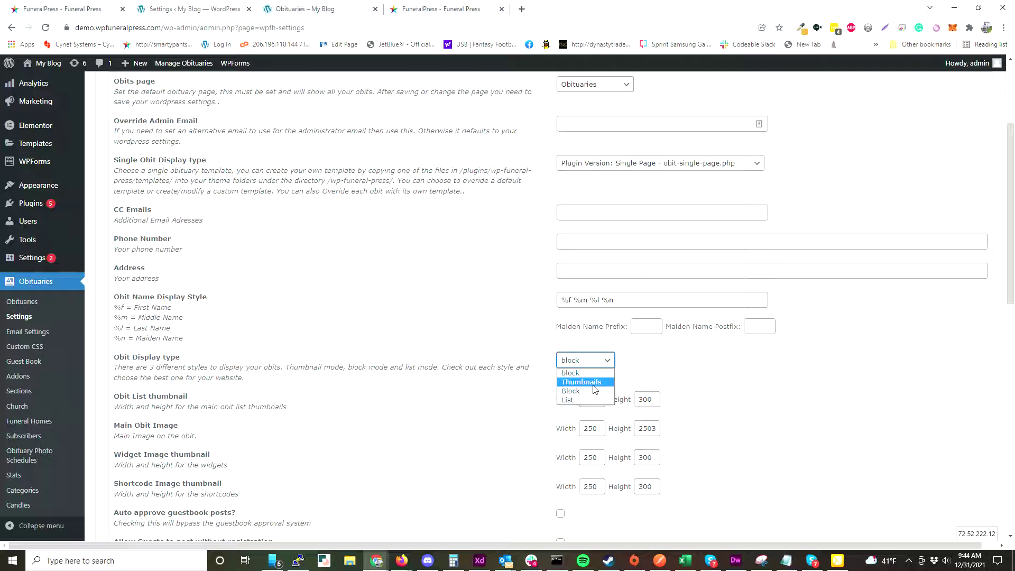
{"action": "left_click", "coordinate": [581, 382]}
{"action": "scroll", "coordinate": [431, 436], "scroll_direction": "down", "scroll_amount": 15}
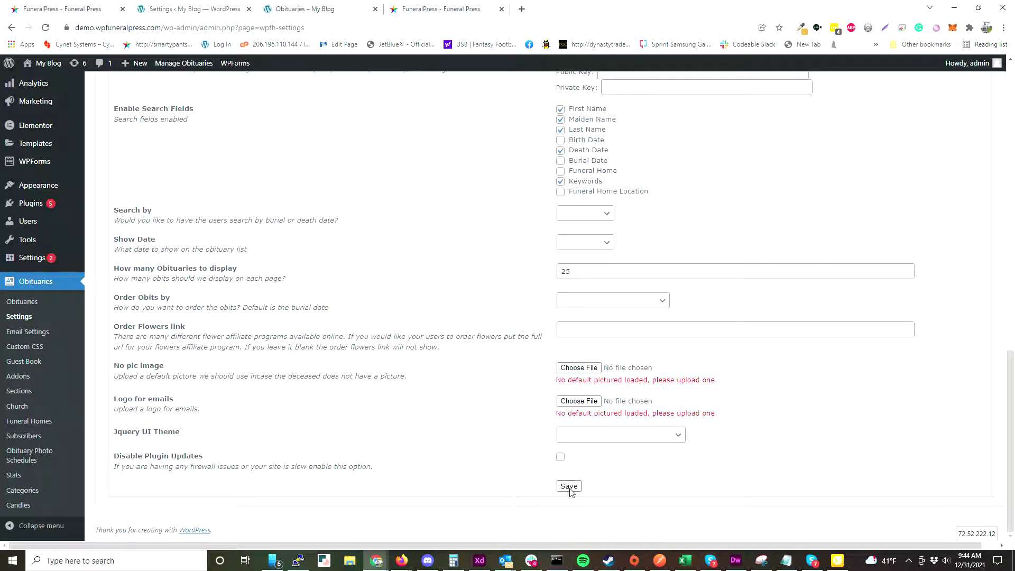
{"action": "key", "text": "alt+Left"}
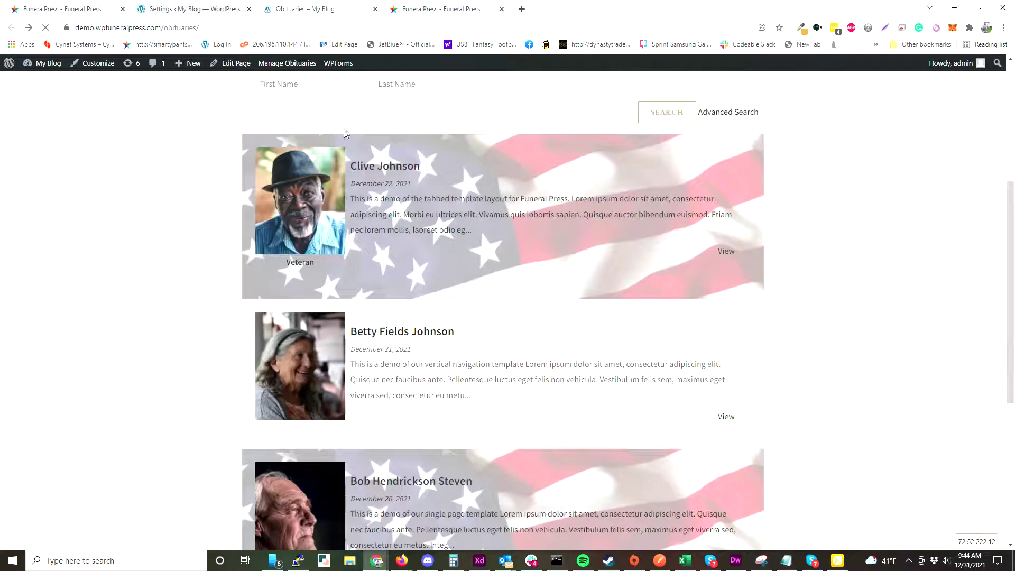
Review the thumbnail obituary grid, expand and collapse Advanced Search, then return to Settings.
{"action": "scroll", "coordinate": [430, 266], "scroll_direction": "up", "scroll_amount": 2}
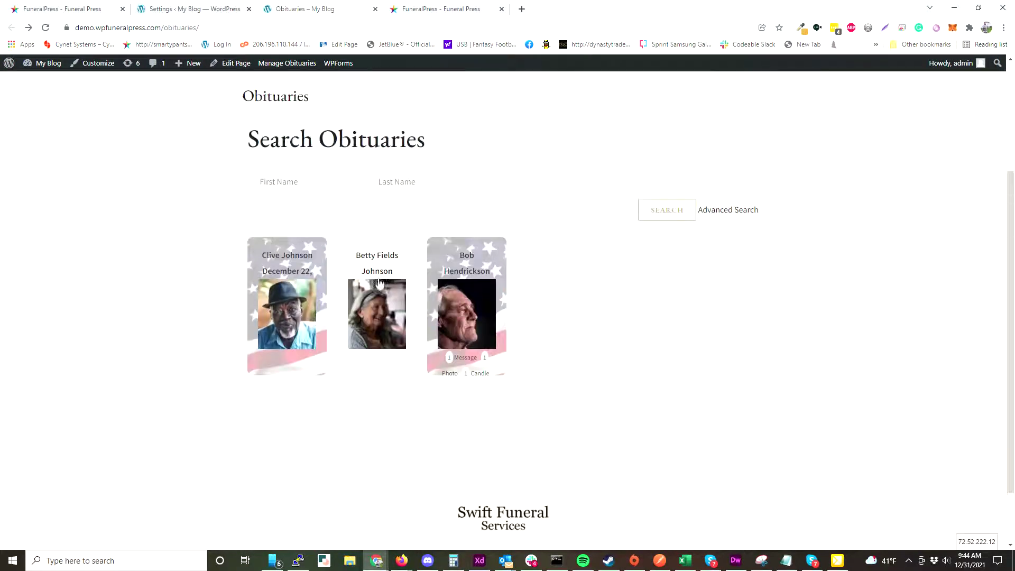
{"action": "scroll", "coordinate": [582, 387], "scroll_direction": "up", "scroll_amount": 3}
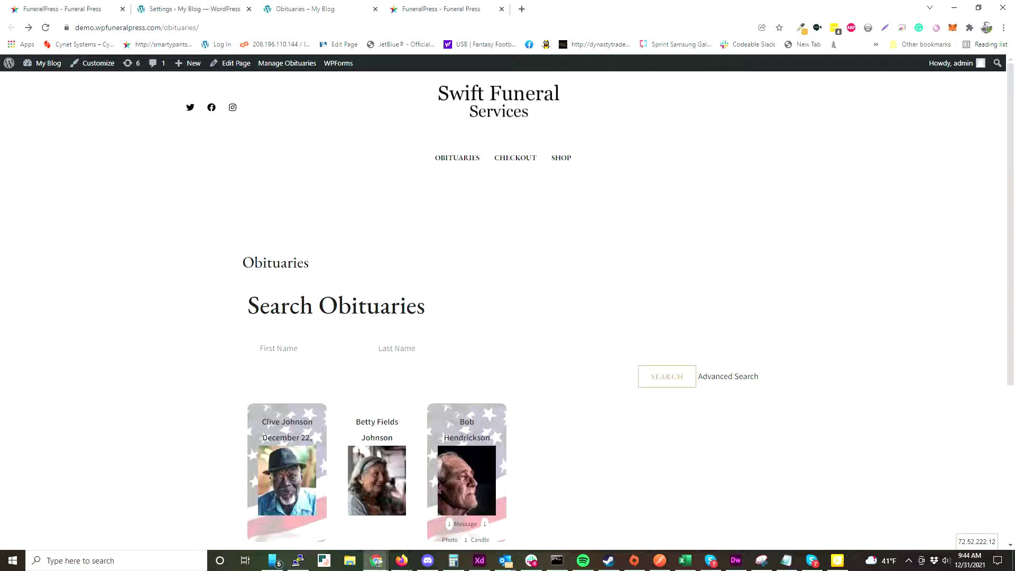
{"action": "scroll", "coordinate": [387, 373], "scroll_direction": "down", "scroll_amount": 2}
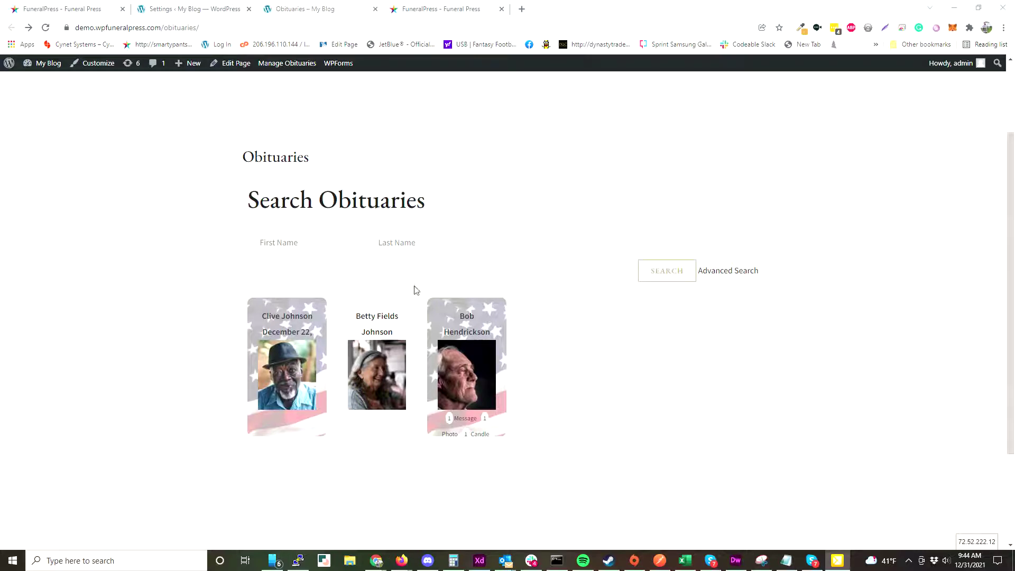
{"action": "left_click", "coordinate": [709, 273]}
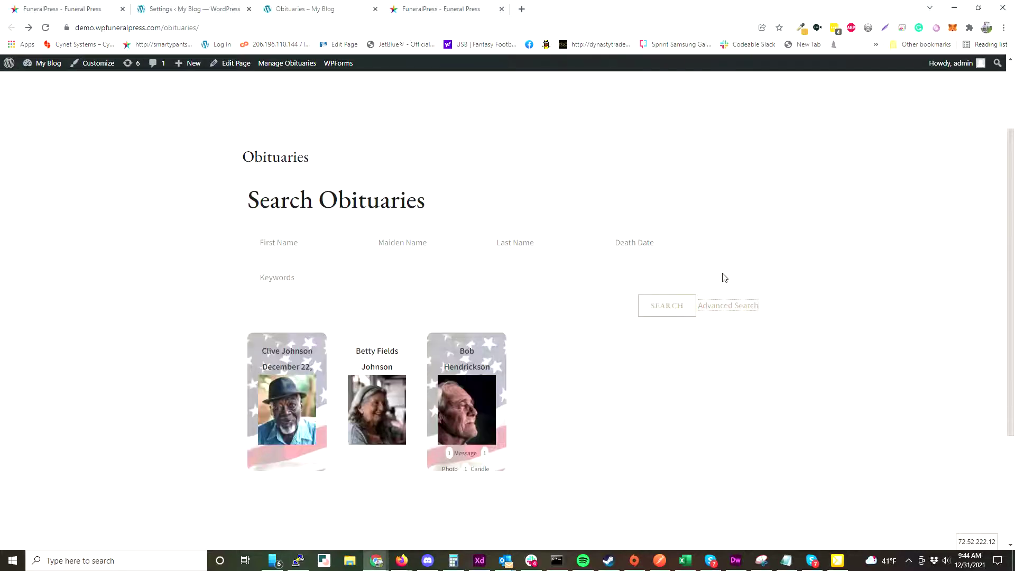
{"action": "left_click", "coordinate": [741, 313]}
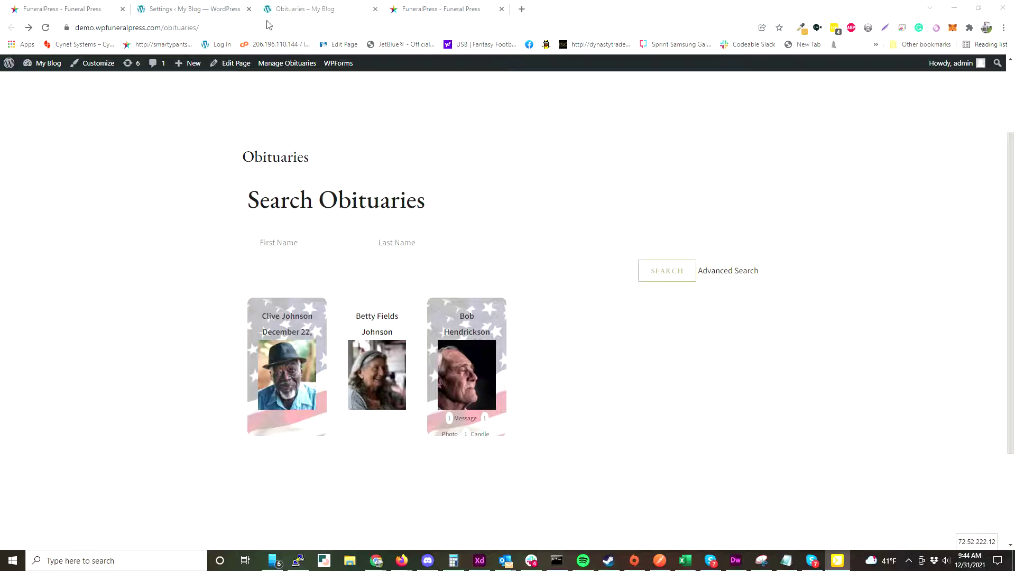
{"action": "left_click", "coordinate": [187, 9]}
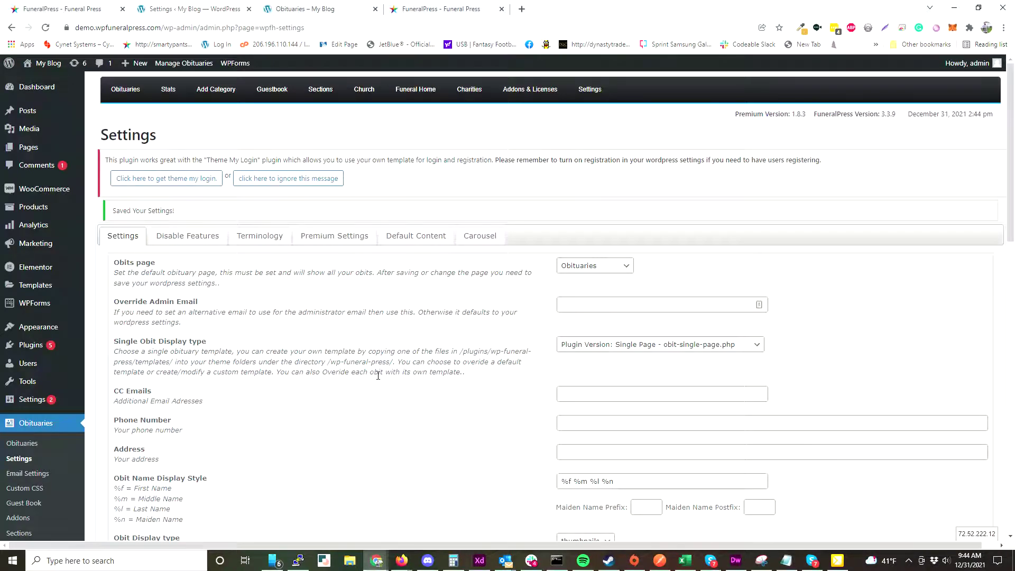
Look over the Single Obit Display type options, keeping Single Page, then return to the public Obituaries page.
{"action": "scroll", "coordinate": [240, 396], "scroll_direction": "down", "scroll_amount": 1}
{"action": "scroll", "coordinate": [595, 336], "scroll_direction": "up", "scroll_amount": 1}
{"action": "left_click", "coordinate": [611, 346]}
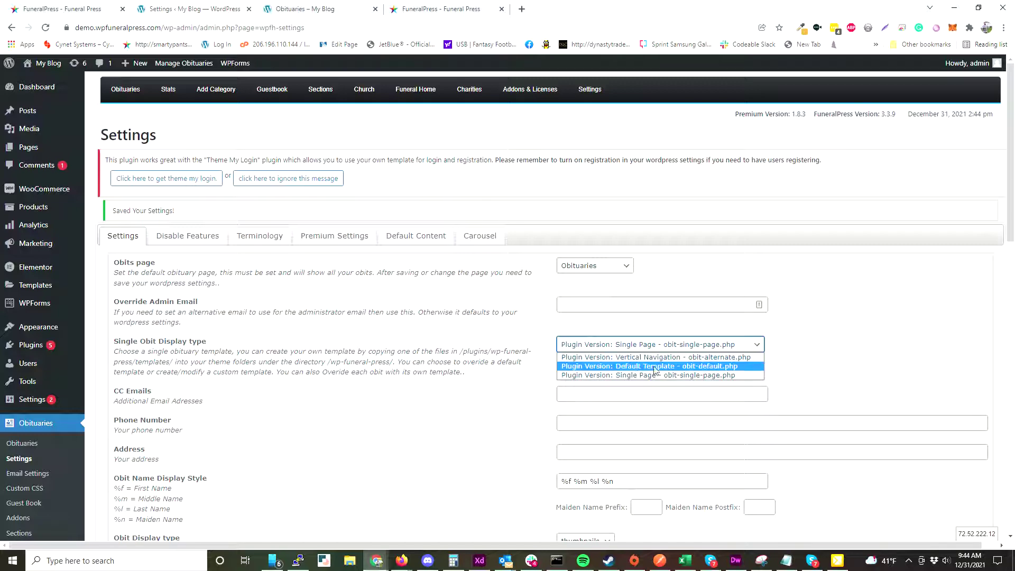
{"action": "scroll", "coordinate": [545, 350], "scroll_direction": "down", "scroll_amount": 1}
{"action": "left_click", "coordinate": [613, 297]}
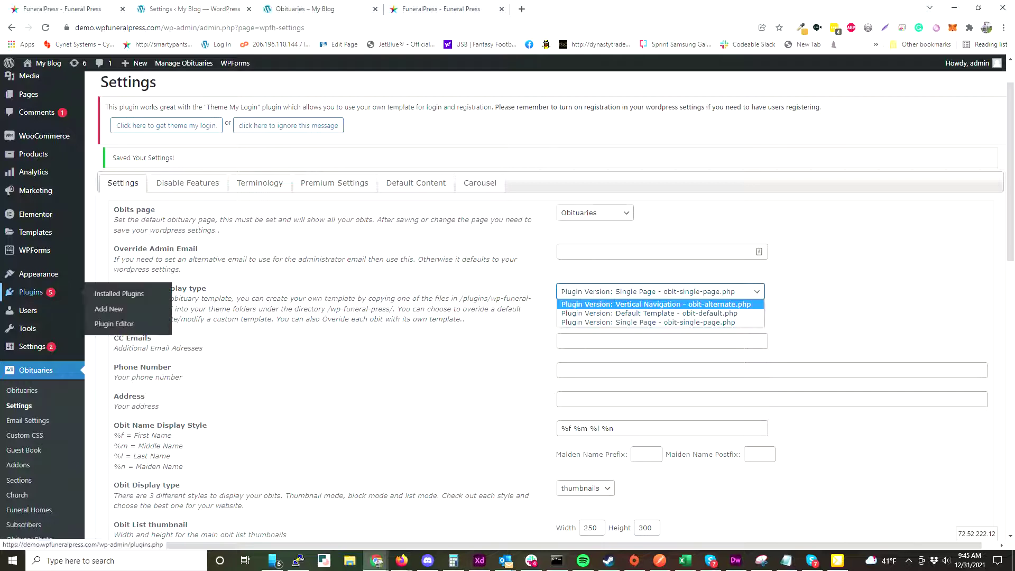
{"action": "left_click", "coordinate": [291, 9]}
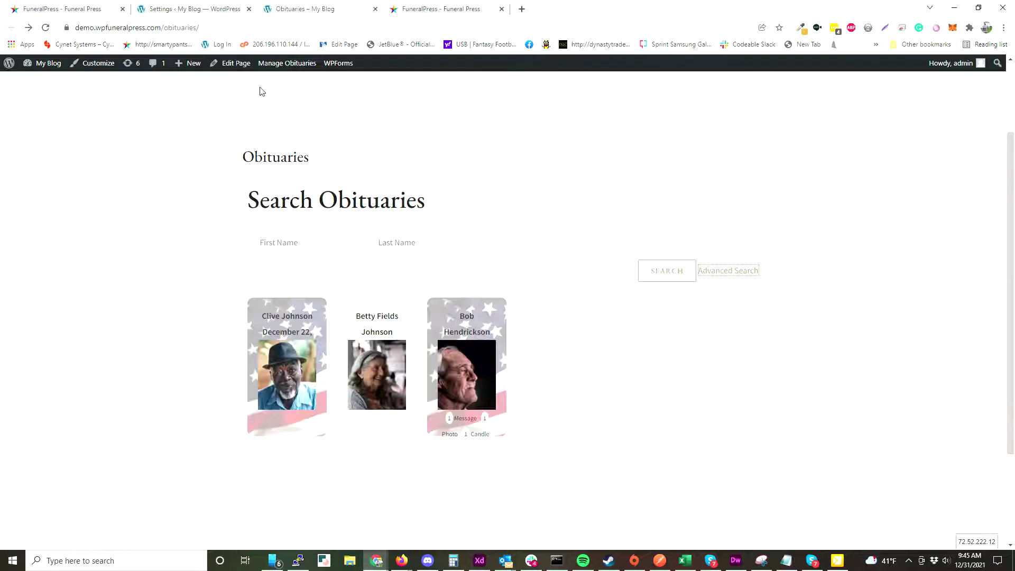
Open each of the three obituary cards in its own browser tab.
{"action": "middle_click", "coordinate": [307, 397]}
{"action": "middle_click", "coordinate": [363, 377]}
{"action": "middle_click", "coordinate": [453, 370]}
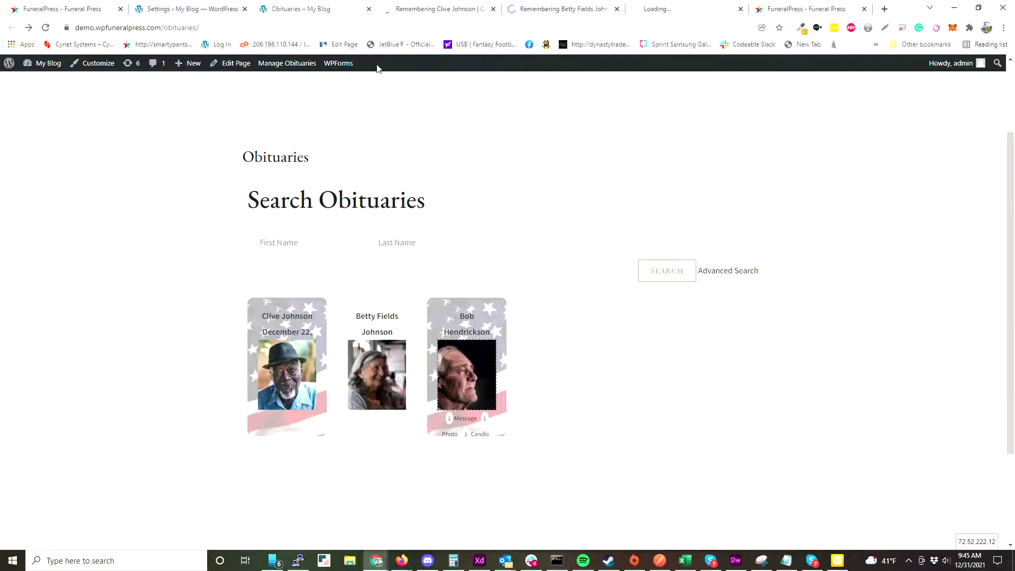
Scroll through the first obituary's full single-page layout and sections.
{"action": "left_click", "coordinate": [446, 11]}
{"action": "scroll", "coordinate": [306, 362], "scroll_direction": "down", "scroll_amount": 9}
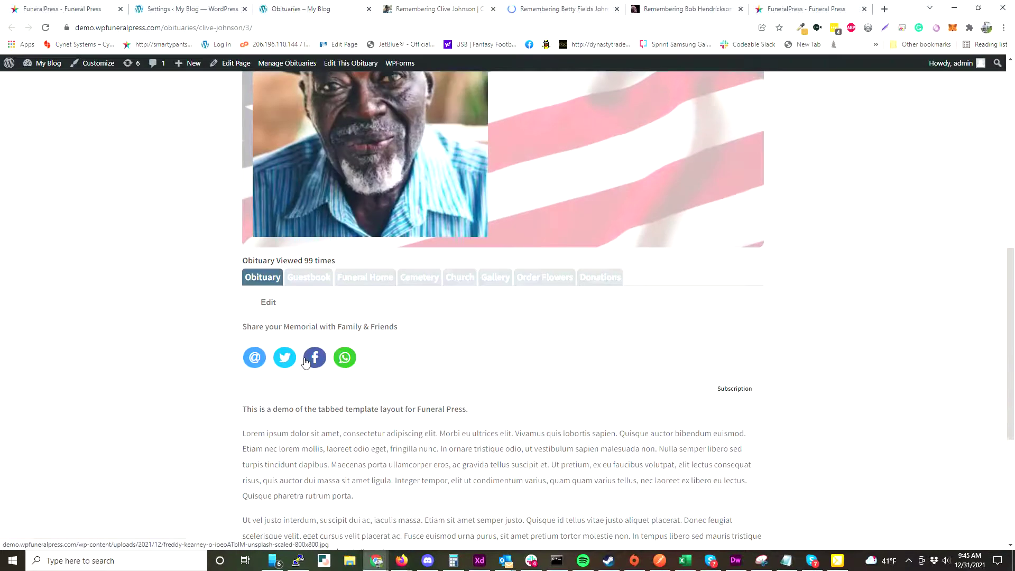
{"action": "scroll", "coordinate": [305, 362], "scroll_direction": "down", "scroll_amount": 8}
{"action": "scroll", "coordinate": [305, 367], "scroll_direction": "up", "scroll_amount": 12}
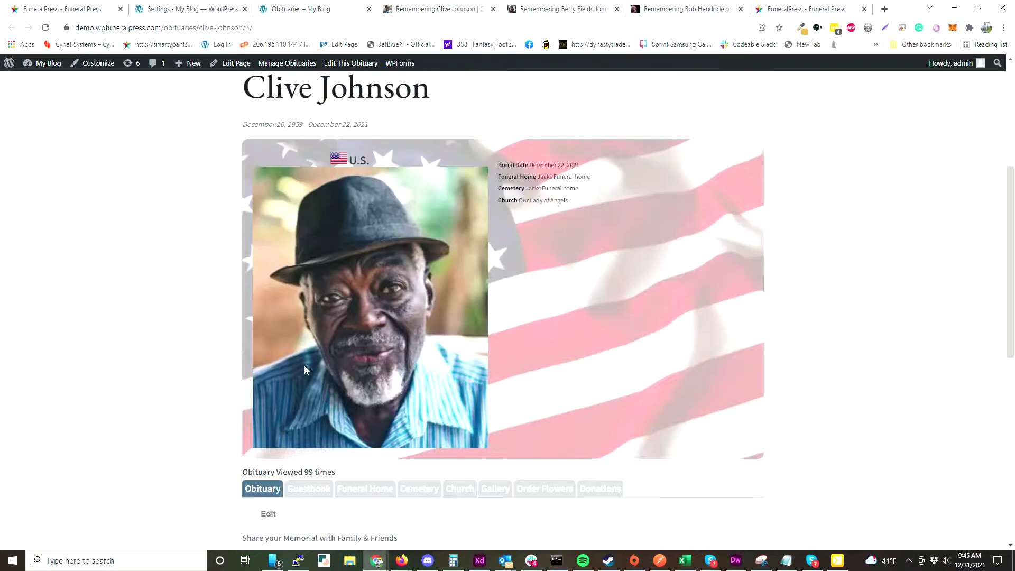
{"action": "scroll", "coordinate": [304, 369], "scroll_direction": "down", "scroll_amount": 7}
{"action": "scroll", "coordinate": [379, 365], "scroll_direction": "up", "scroll_amount": 4}
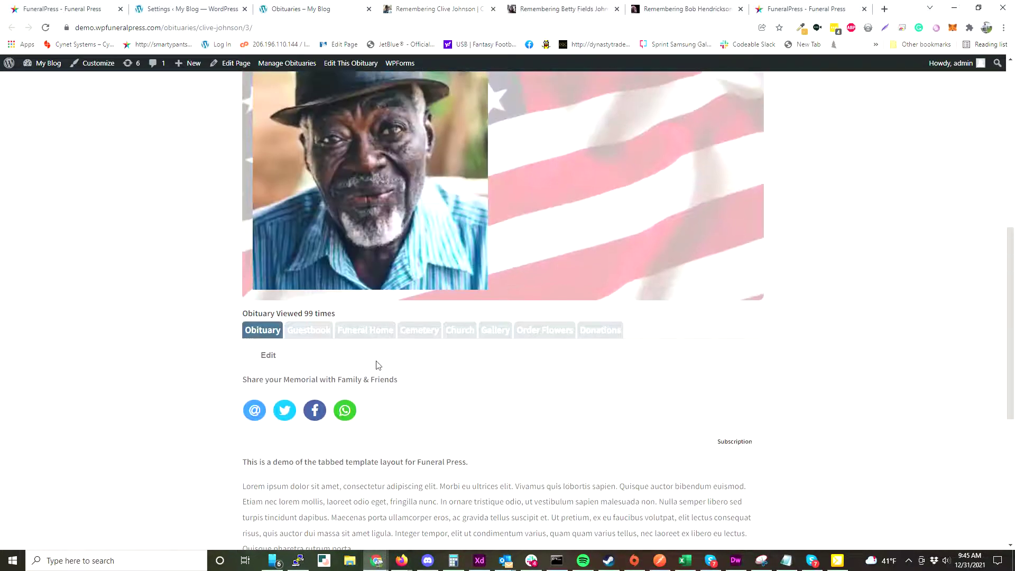
Scroll the vertical-navigation template obituary down to its guestbook.
{"action": "left_click", "coordinate": [565, 9]}
{"action": "scroll", "coordinate": [315, 272], "scroll_direction": "down", "scroll_amount": 6}
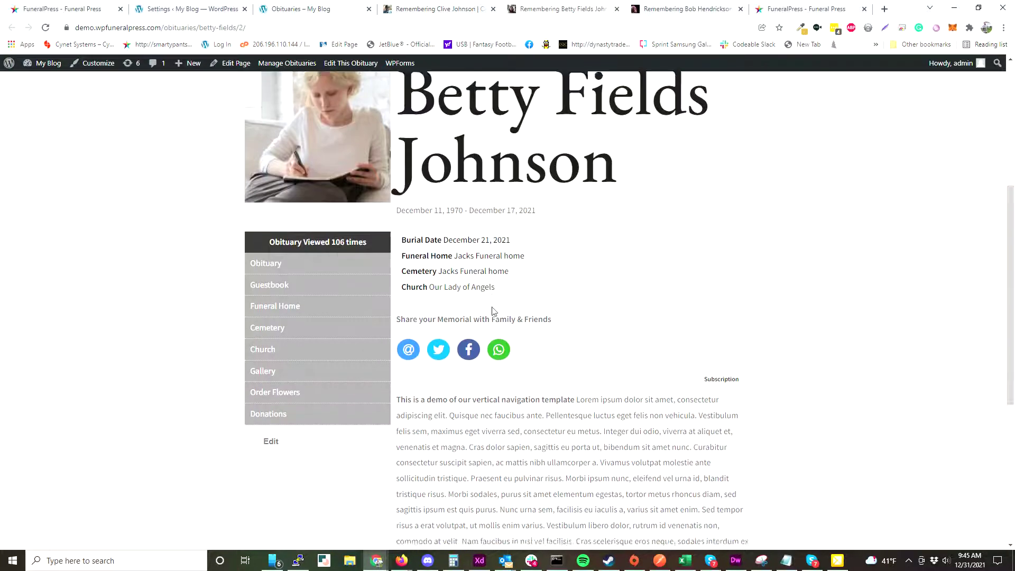
{"action": "scroll", "coordinate": [347, 334], "scroll_direction": "up", "scroll_amount": 4}
{"action": "scroll", "coordinate": [476, 343], "scroll_direction": "down", "scroll_amount": 3}
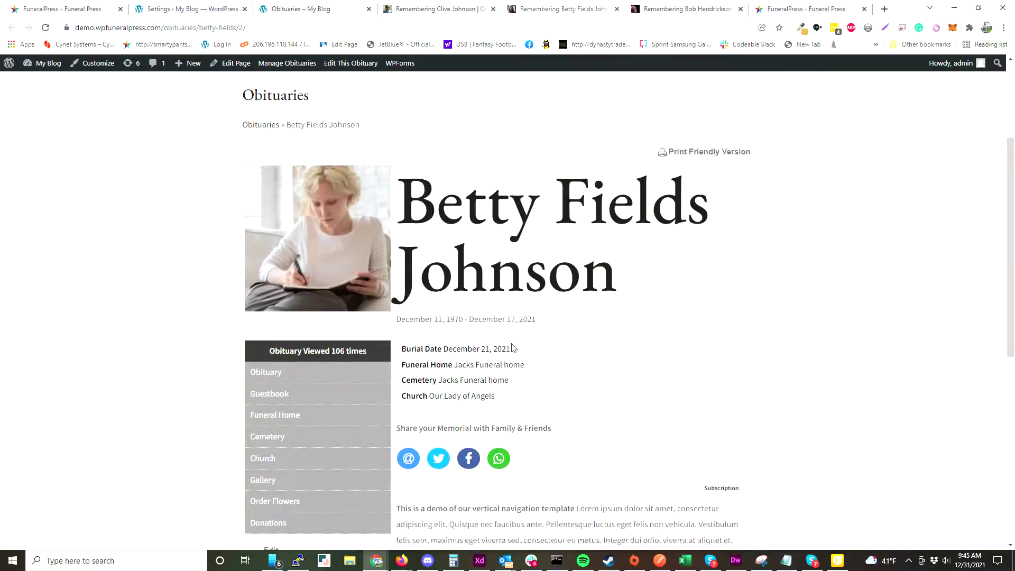
{"action": "scroll", "coordinate": [505, 347], "scroll_direction": "down", "scroll_amount": 3}
{"action": "scroll", "coordinate": [494, 347], "scroll_direction": "up", "scroll_amount": 5}
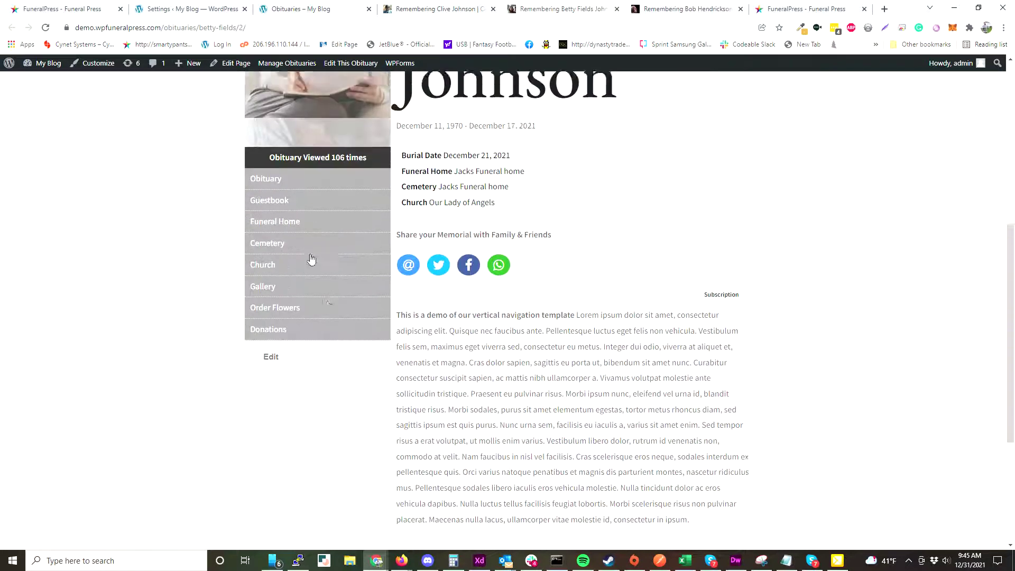
Compare it with the single-page template obituary, ending on Bob Hendrickson Steven's page.
{"action": "key", "text": "ctrl+Tab"}
{"action": "scroll", "coordinate": [449, 285], "scroll_direction": "down", "scroll_amount": 2}
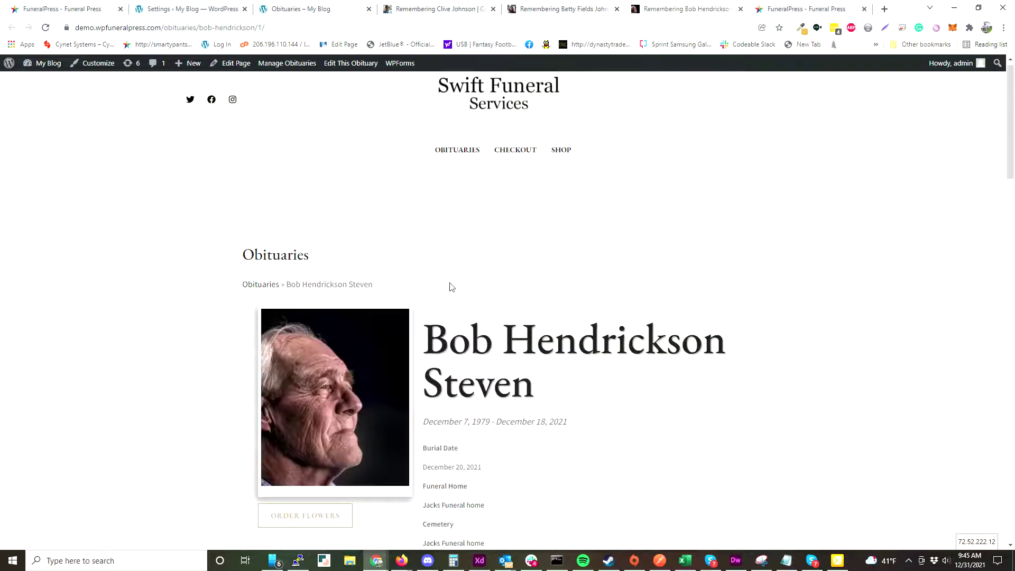
{"action": "scroll", "coordinate": [445, 288], "scroll_direction": "down", "scroll_amount": 8}
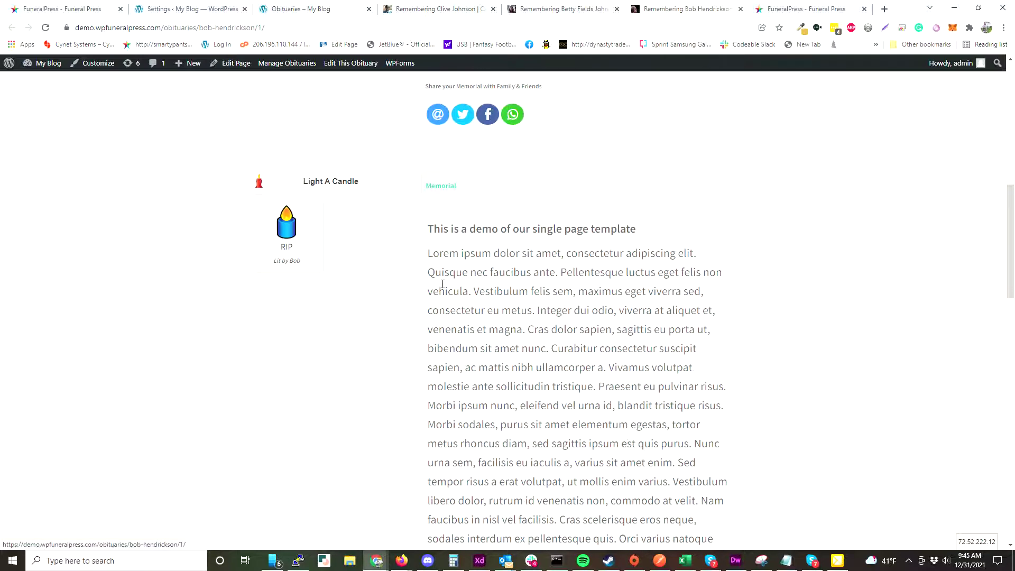
{"action": "scroll", "coordinate": [437, 279], "scroll_direction": "up", "scroll_amount": 4}
{"action": "left_click", "coordinate": [564, 9]}
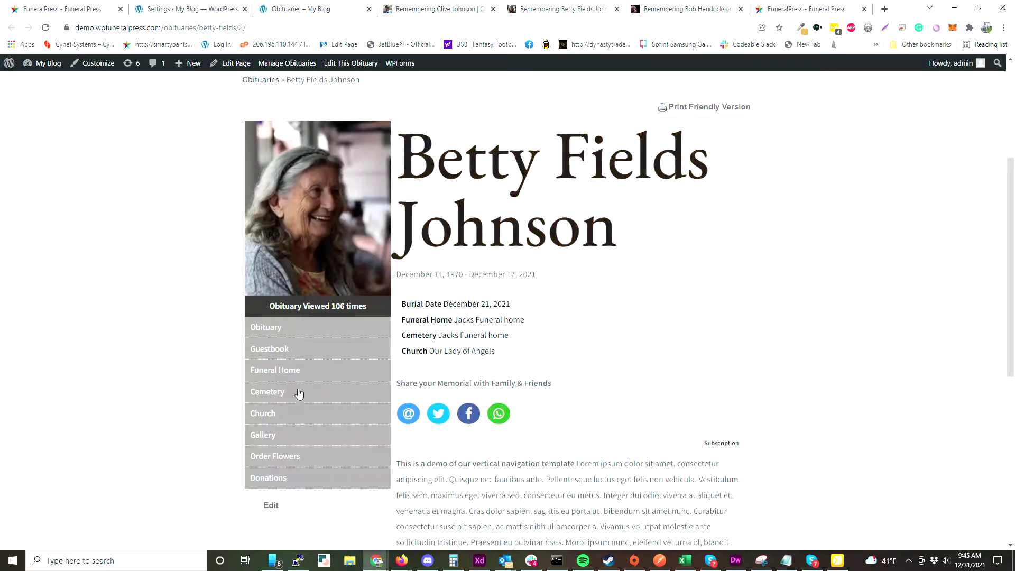
{"action": "left_click", "coordinate": [662, 14]}
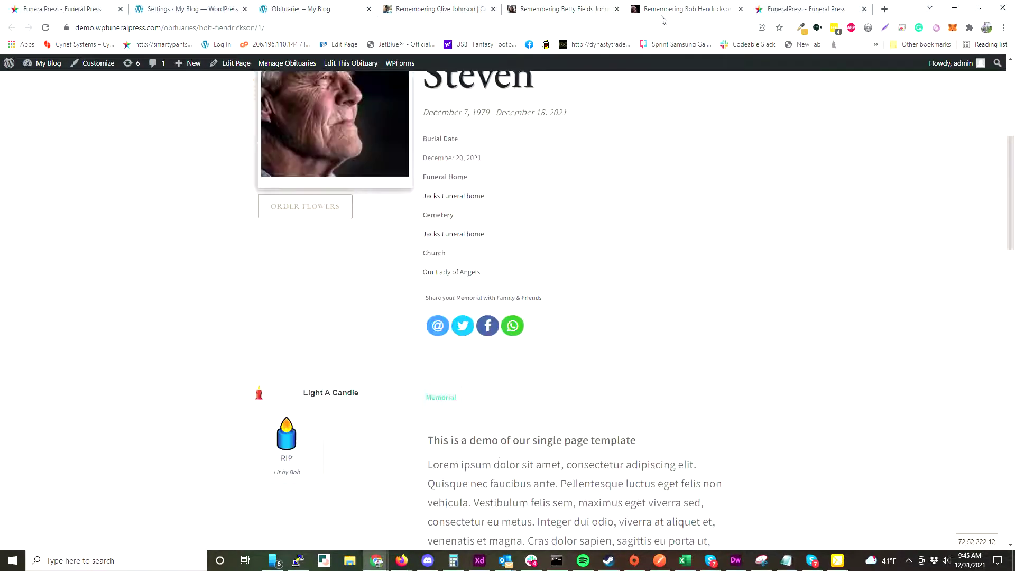
{"action": "scroll", "coordinate": [469, 452], "scroll_direction": "down", "scroll_amount": 10}
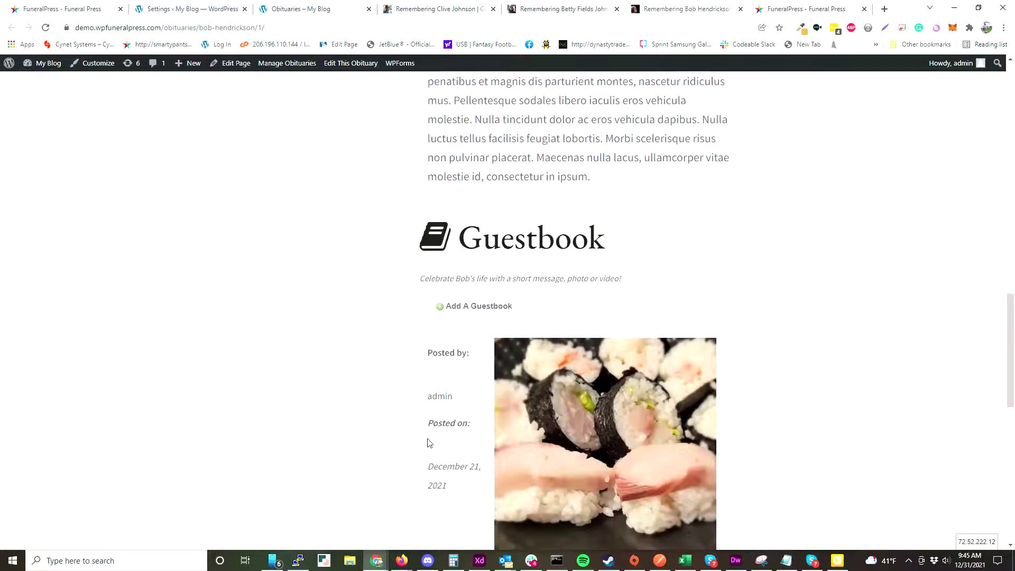
{"action": "scroll", "coordinate": [426, 442], "scroll_direction": "down", "scroll_amount": 8}
{"action": "scroll", "coordinate": [426, 441], "scroll_direction": "up", "scroll_amount": 5}
{"action": "scroll", "coordinate": [429, 444], "scroll_direction": "up", "scroll_amount": 15}
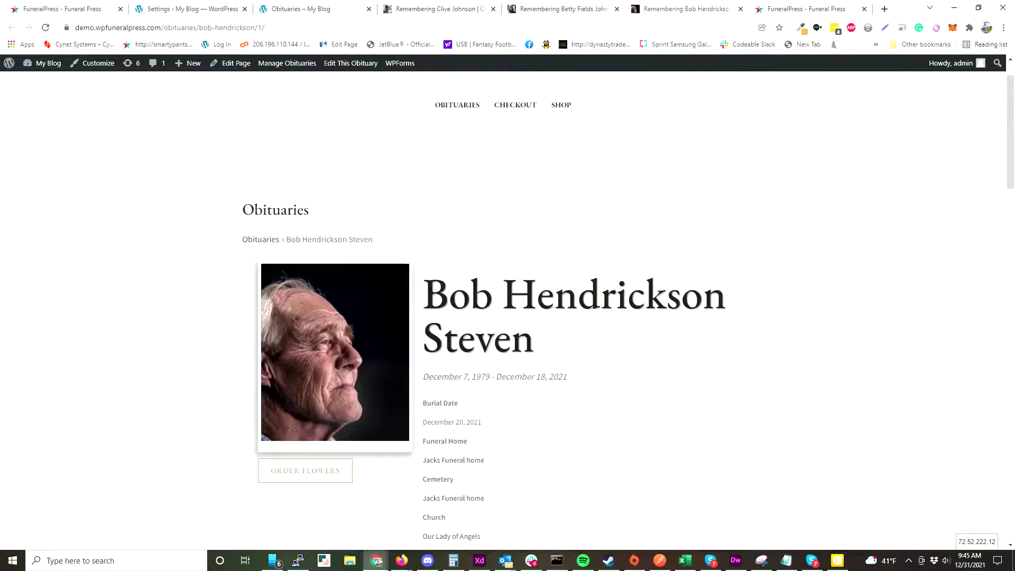
Open the empty Guestbook page of the vertical-navigation obituary.
{"action": "left_click", "coordinate": [421, 16]}
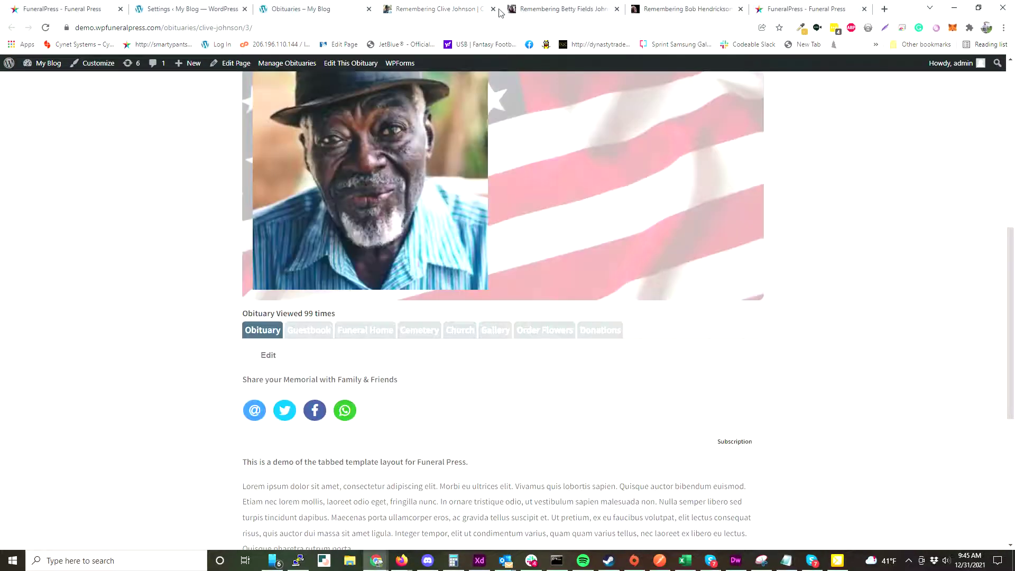
{"action": "left_click", "coordinate": [561, 9]}
{"action": "scroll", "coordinate": [274, 291], "scroll_direction": "down", "scroll_amount": 1}
{"action": "left_click", "coordinate": [274, 294]}
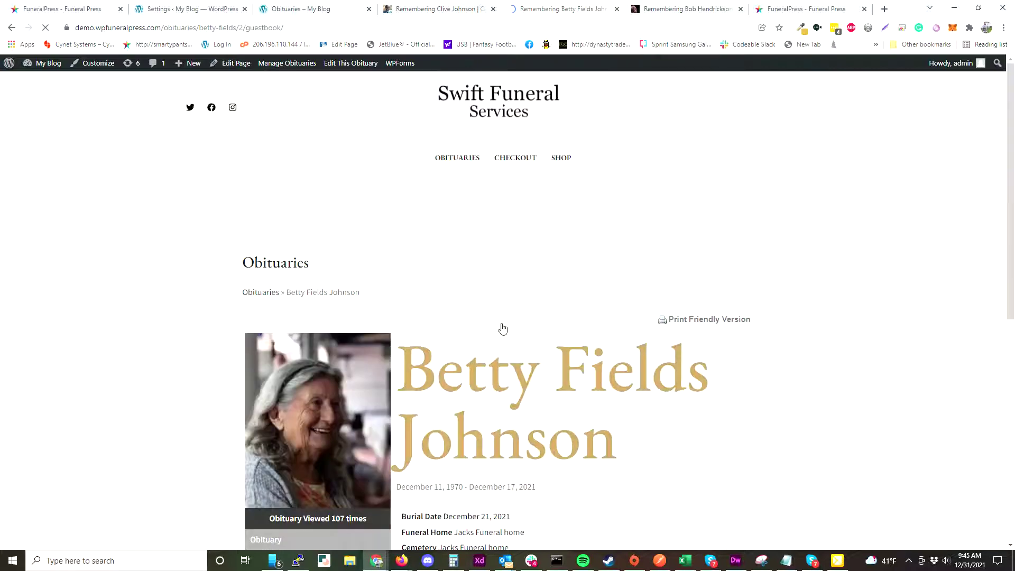
{"action": "scroll", "coordinate": [501, 329], "scroll_direction": "down", "scroll_amount": 8}
{"action": "scroll", "coordinate": [544, 390], "scroll_direction": "up", "scroll_amount": 3}
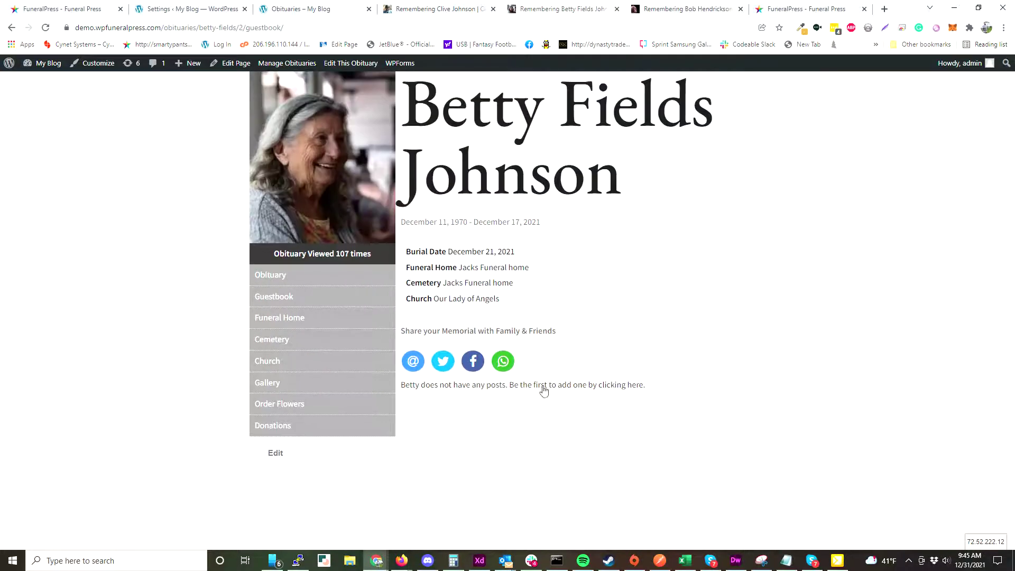
Start a first guestbook entry, toggling between Photo and Message forms, then return to Bob's obituary.
{"action": "left_click", "coordinate": [587, 387]}
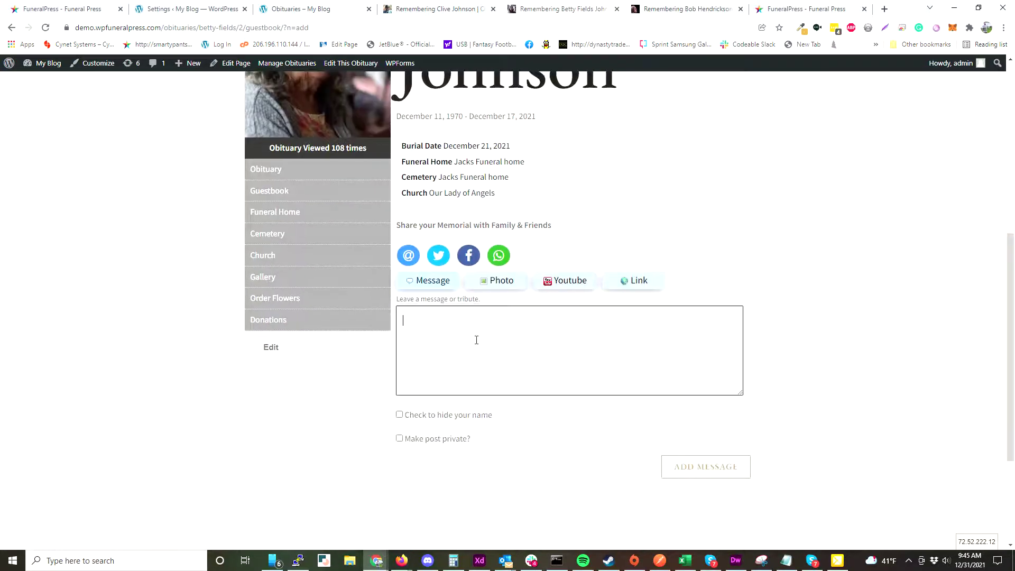
{"action": "left_click", "coordinate": [493, 281]}
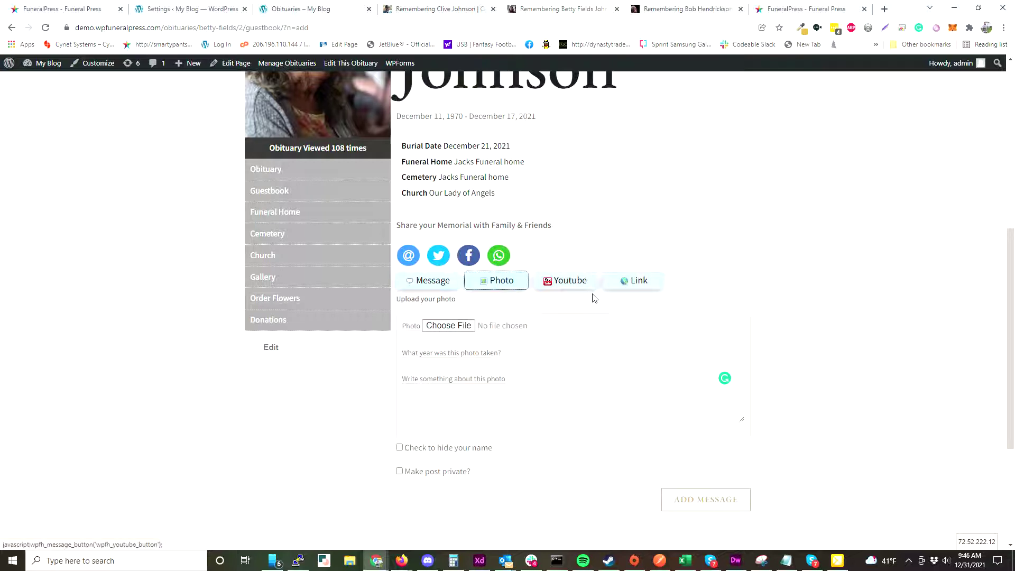
{"action": "left_click", "coordinate": [429, 284]}
{"action": "left_click", "coordinate": [492, 283]}
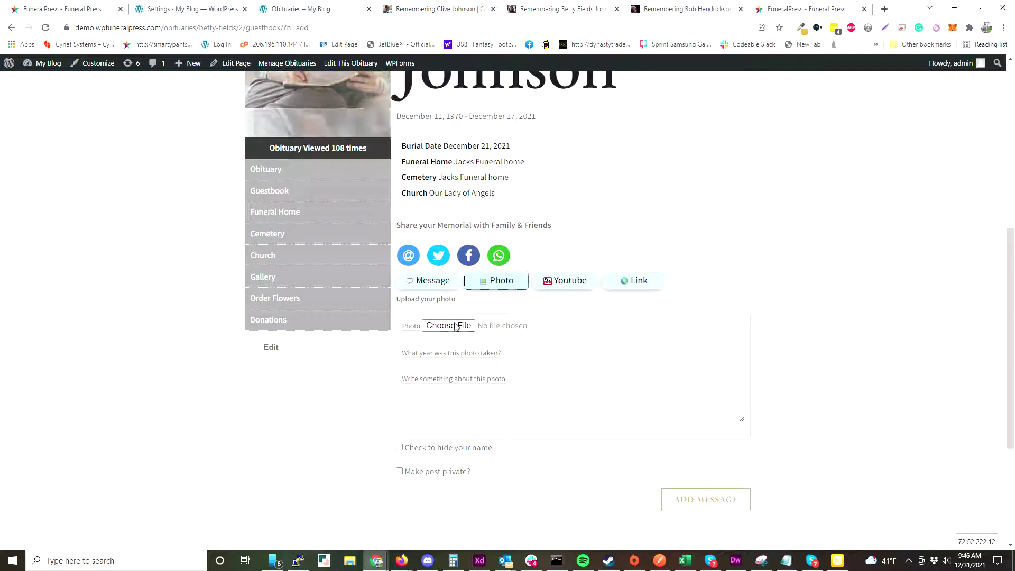
{"action": "left_click", "coordinate": [432, 294]}
{"action": "left_click", "coordinate": [431, 288]}
{"action": "left_click", "coordinate": [462, 376]}
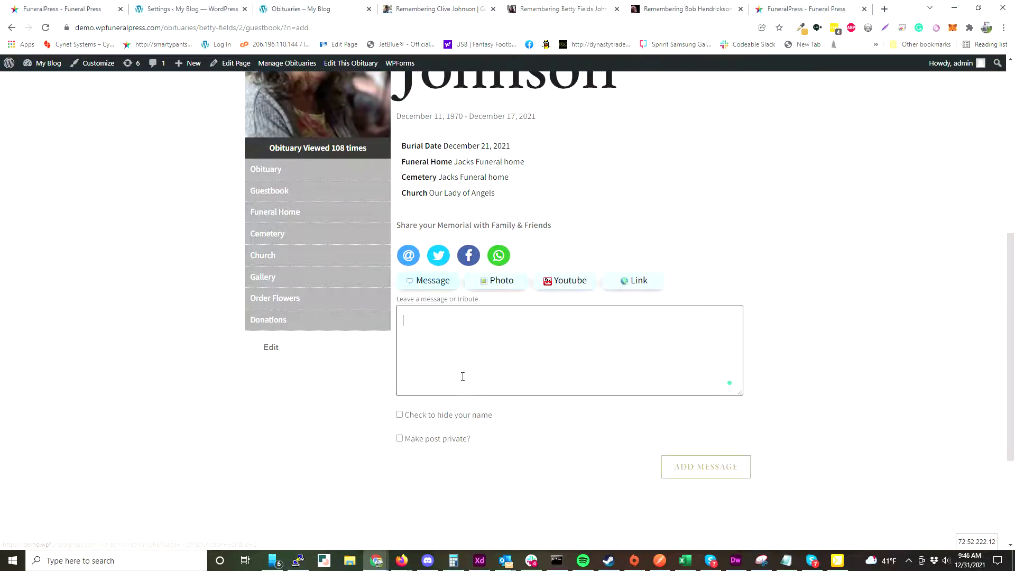
{"action": "scroll", "coordinate": [314, 348], "scroll_direction": "up", "scroll_amount": 3}
{"action": "scroll", "coordinate": [533, 389], "scroll_direction": "down", "scroll_amount": 3}
{"action": "left_click", "coordinate": [683, 14]}
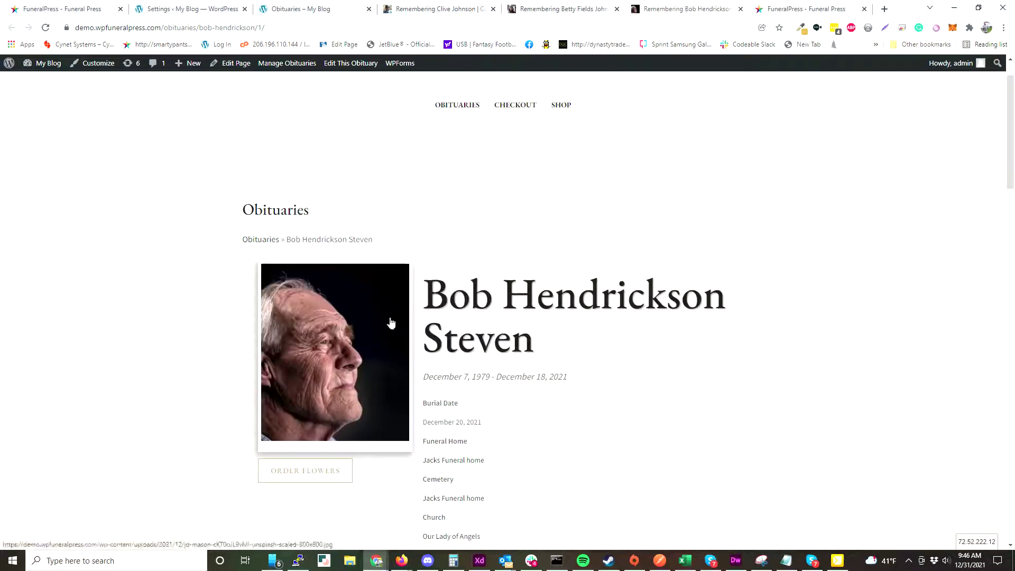
Scroll to the guestbook and enlarge, then close, the sushi photo.
{"action": "scroll", "coordinate": [499, 336], "scroll_direction": "down", "scroll_amount": 6}
{"action": "scroll", "coordinate": [480, 316], "scroll_direction": "down", "scroll_amount": 12}
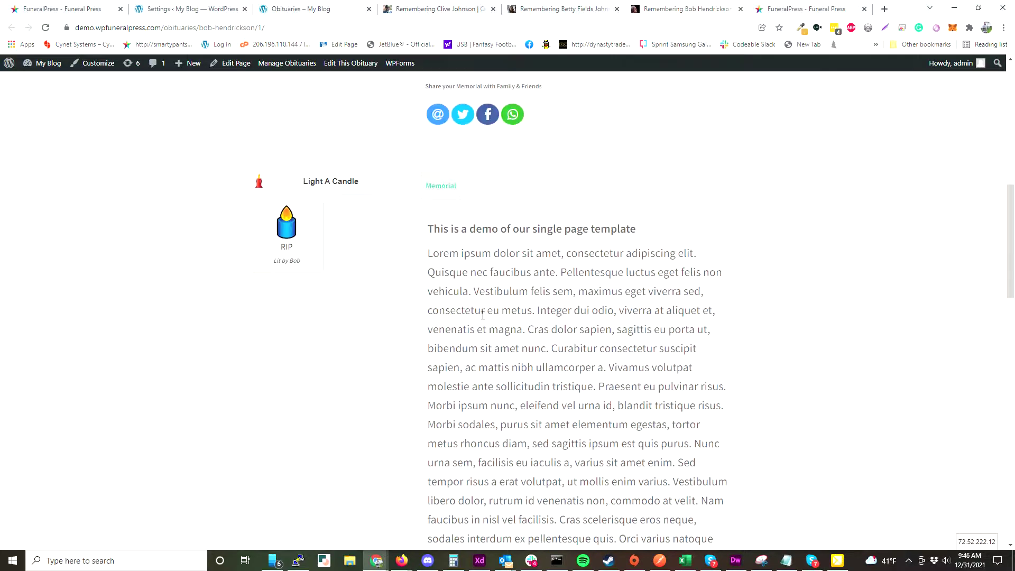
{"action": "scroll", "coordinate": [497, 250], "scroll_direction": "down", "scroll_amount": 3}
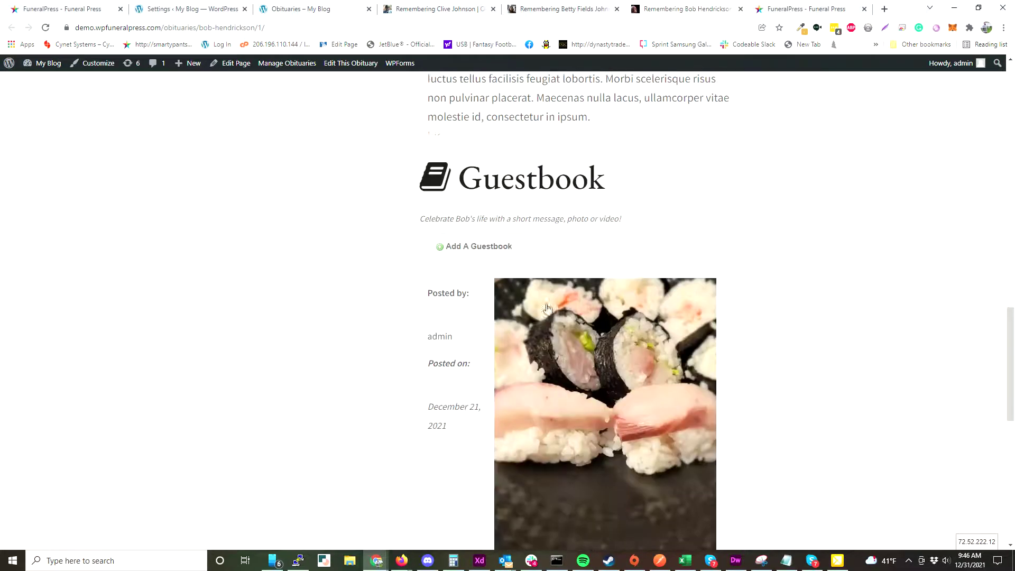
{"action": "scroll", "coordinate": [687, 381], "scroll_direction": "down", "scroll_amount": 4}
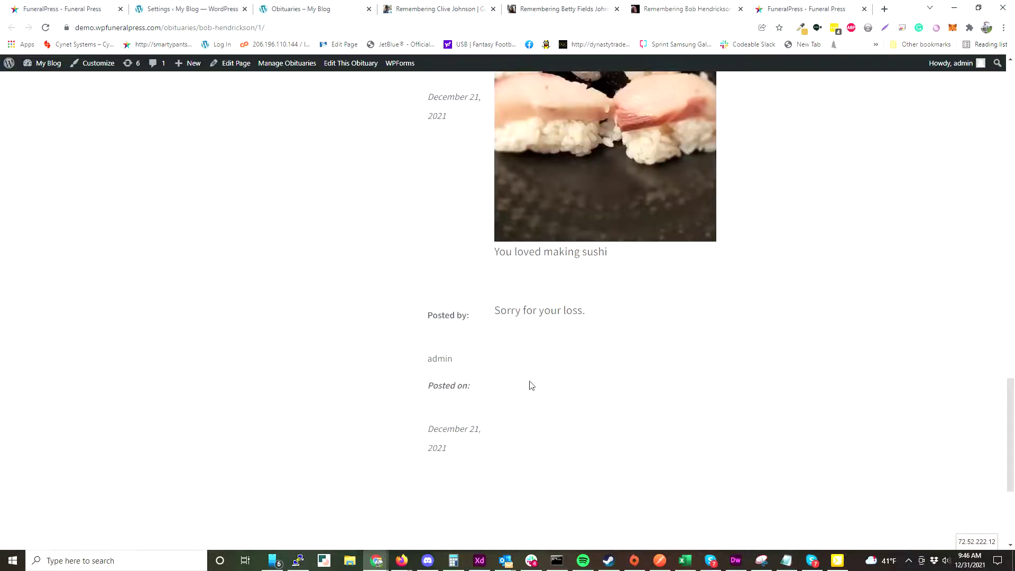
{"action": "scroll", "coordinate": [553, 385], "scroll_direction": "up", "scroll_amount": 4}
{"action": "left_click", "coordinate": [579, 229]}
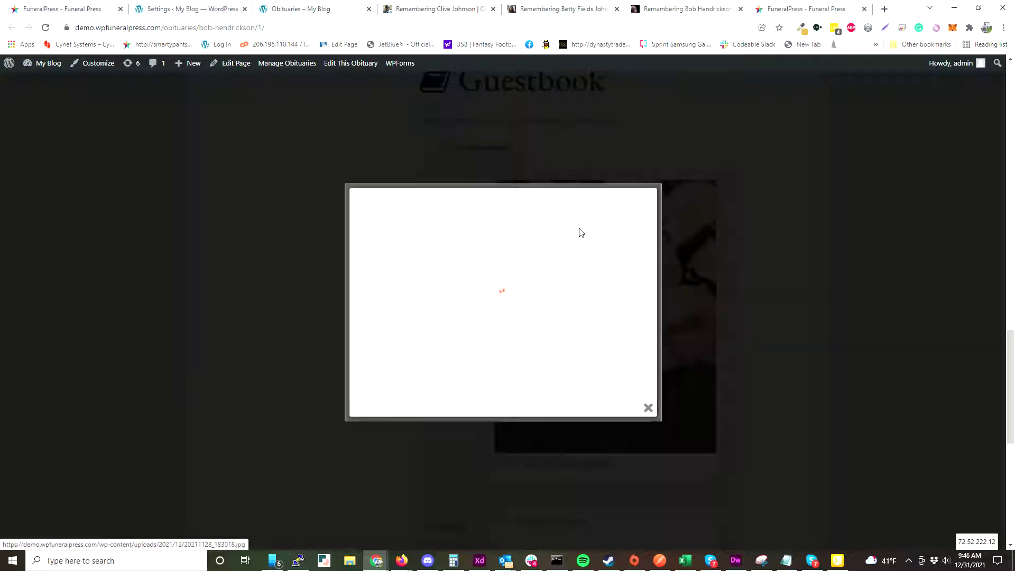
{"action": "left_click", "coordinate": [813, 232]}
Open Add A Guestbook and try its Message, Photo, Youtube and Link options.
{"action": "scroll", "coordinate": [530, 370], "scroll_direction": "down", "scroll_amount": 4}
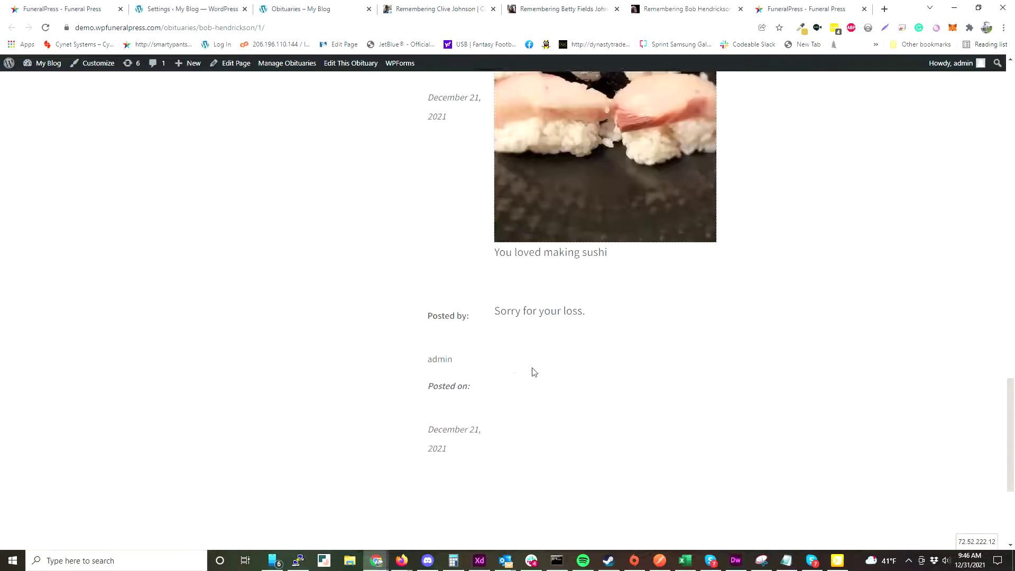
{"action": "scroll", "coordinate": [506, 363], "scroll_direction": "up", "scroll_amount": 4}
{"action": "scroll", "coordinate": [488, 241], "scroll_direction": "up", "scroll_amount": 2}
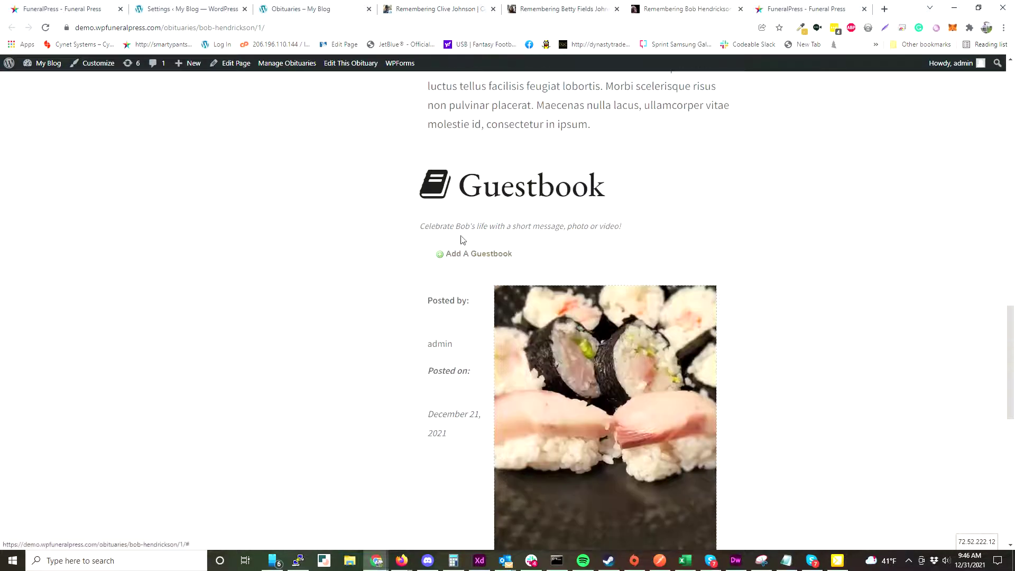
{"action": "left_click", "coordinate": [471, 254]}
{"action": "left_click", "coordinate": [555, 333]}
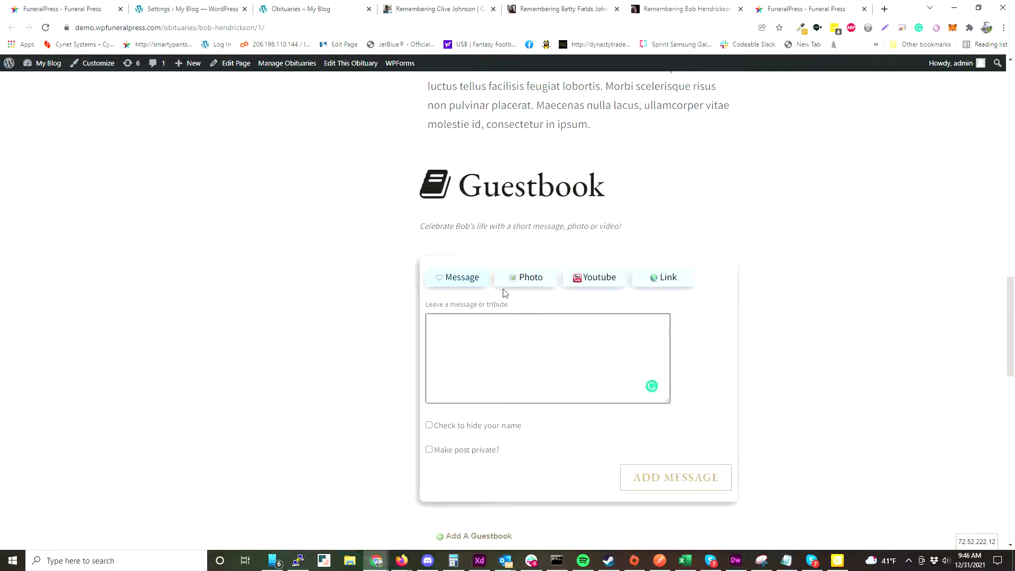
{"action": "left_click", "coordinate": [526, 277]}
{"action": "left_click", "coordinate": [596, 277]}
{"action": "left_click", "coordinate": [665, 281]}
{"action": "left_click", "coordinate": [455, 279]}
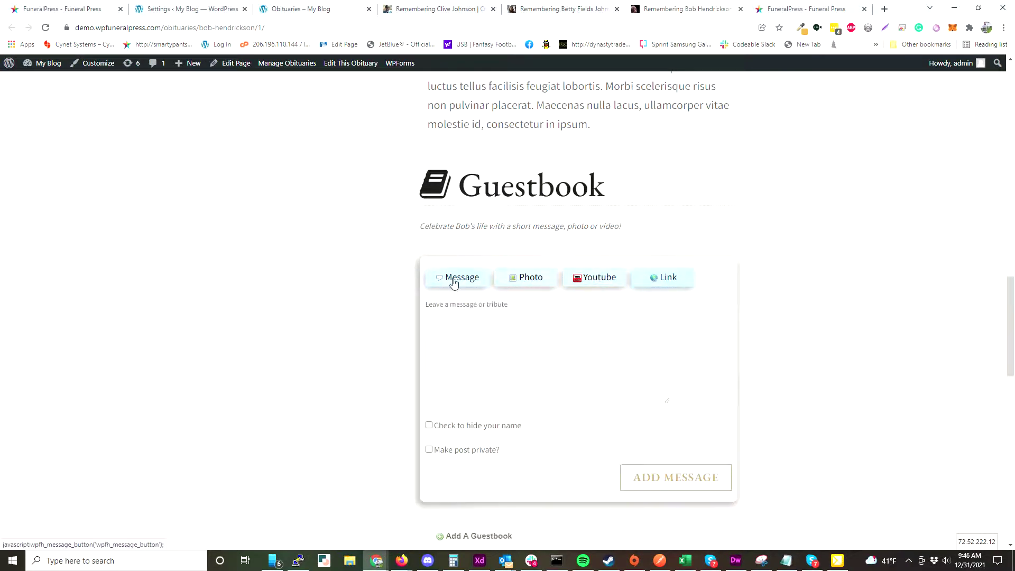
Place the cursor in the message box, then scroll back up to the details and candle section.
{"action": "scroll", "coordinate": [476, 391], "scroll_direction": "down", "scroll_amount": 1}
{"action": "left_click", "coordinate": [517, 342]}
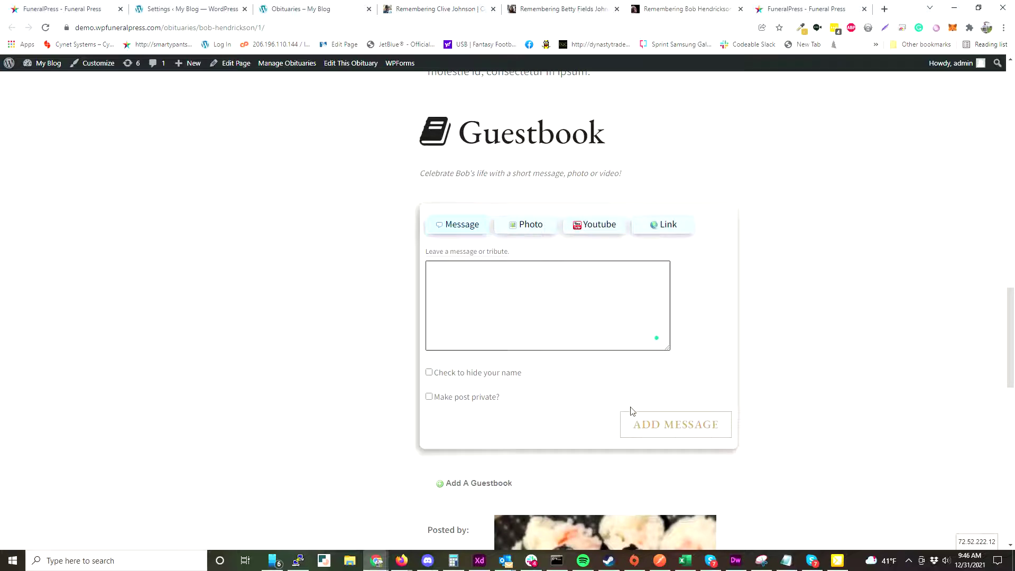
{"action": "scroll", "coordinate": [386, 397], "scroll_direction": "up", "scroll_amount": 12}
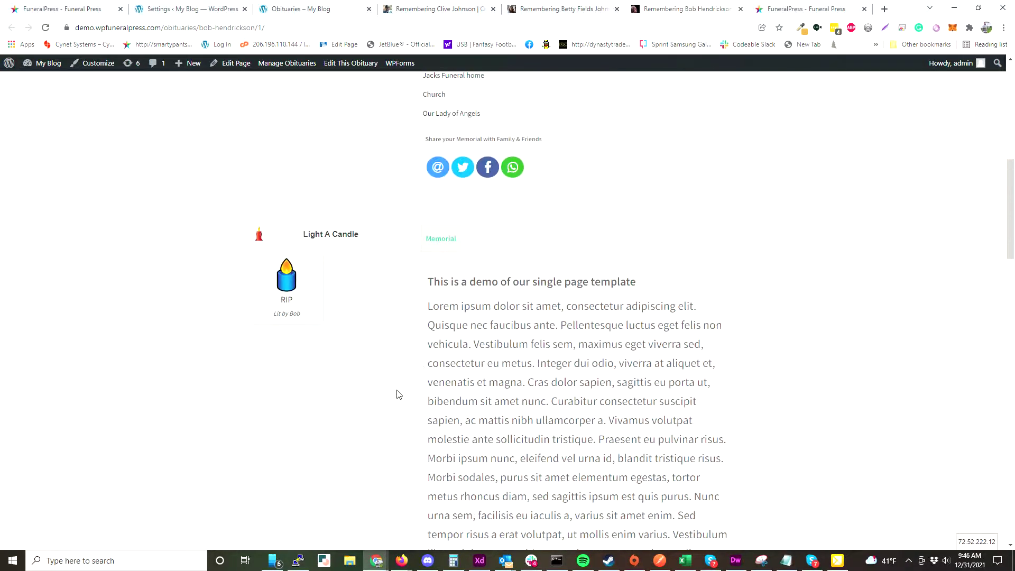
{"action": "scroll", "coordinate": [398, 394], "scroll_direction": "up", "scroll_amount": 4}
{"action": "scroll", "coordinate": [399, 395], "scroll_direction": "down", "scroll_amount": 3}
{"action": "scroll", "coordinate": [402, 402], "scroll_direction": "up", "scroll_amount": 2}
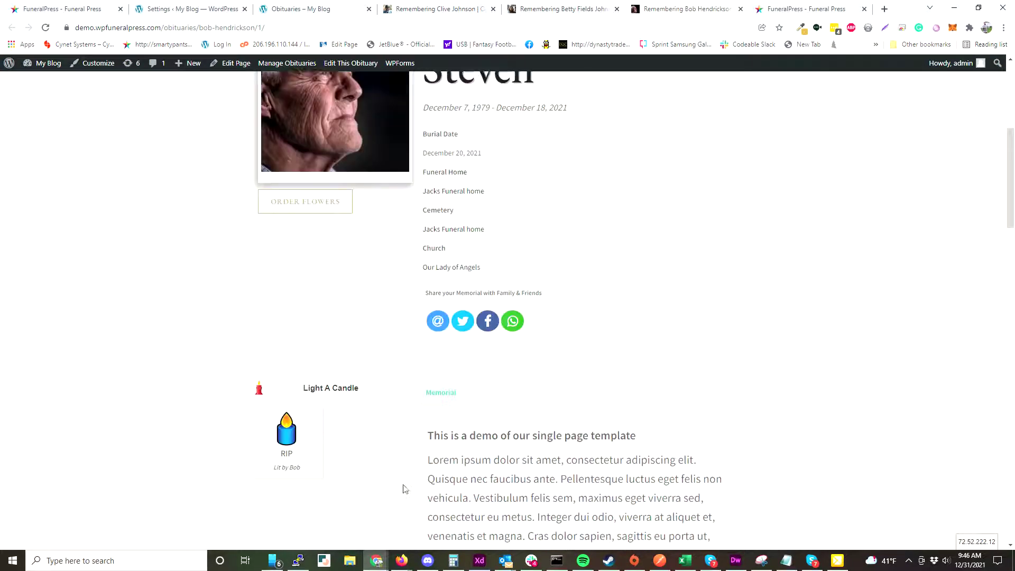
{"action": "scroll", "coordinate": [403, 489], "scroll_direction": "up", "scroll_amount": 1}
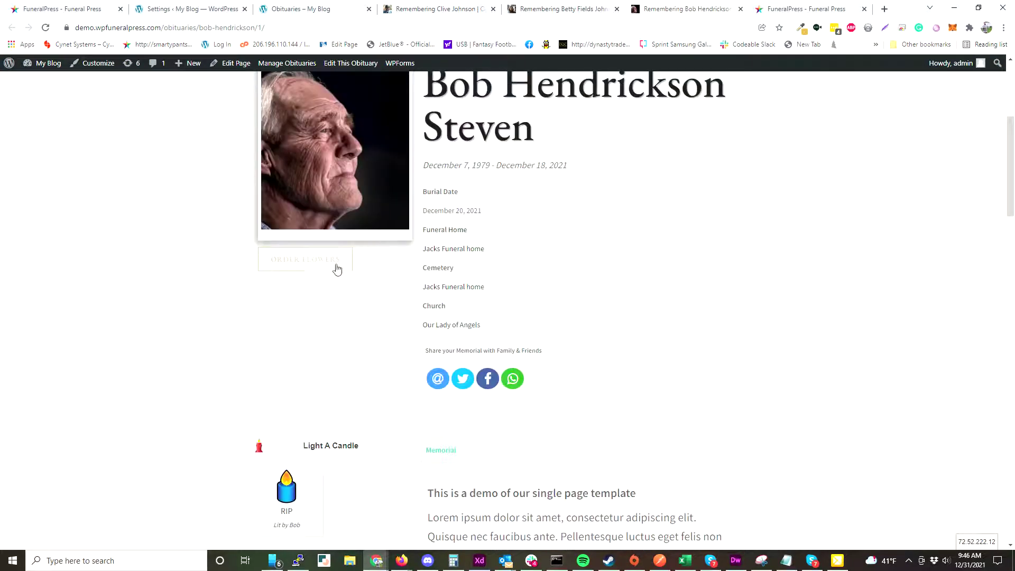
Preview Light A Candle, picking the grey then red candle and scrolling the carousel, then return to Settings.
{"action": "left_click", "coordinate": [342, 448]}
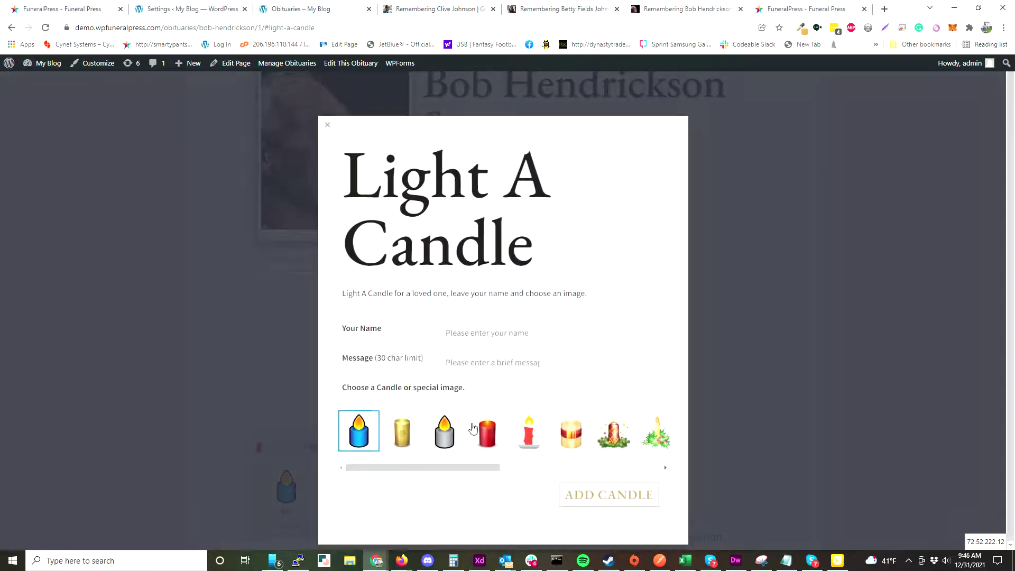
{"action": "left_click", "coordinate": [447, 434]}
{"action": "left_click", "coordinate": [569, 433]}
{"action": "left_click_drag", "start_coordinate": [484, 467], "coordinate": [639, 469]}
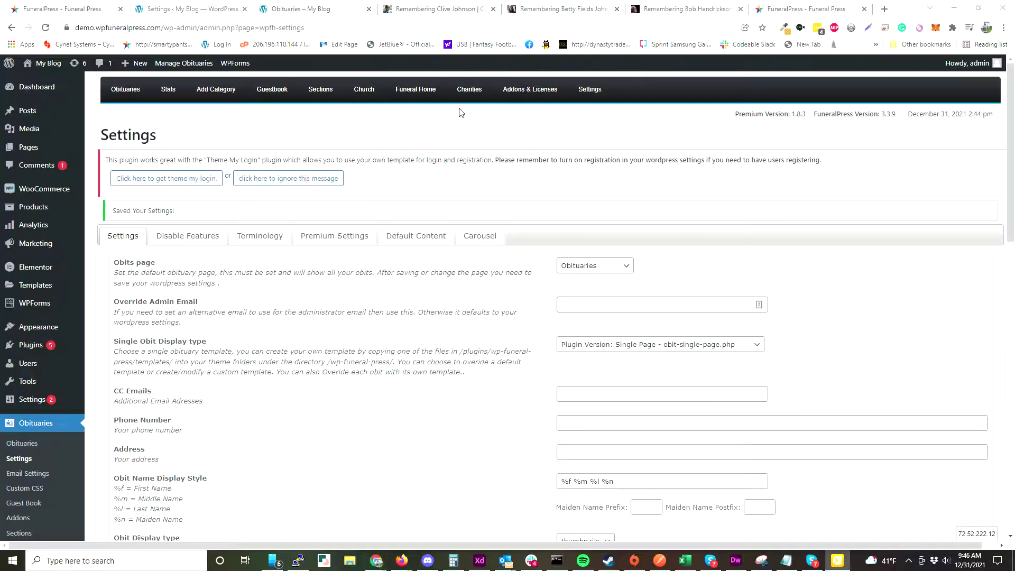
{"action": "mouse_move", "coordinate": [596, 90]}
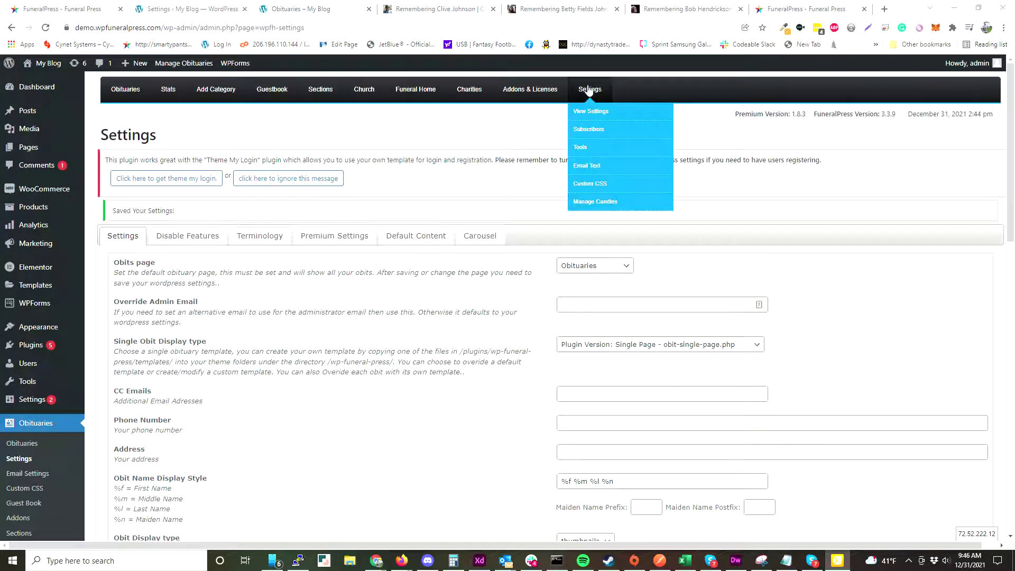
Look over the enabled candle images under Manage Candles, then return to the Obituaries list.
{"action": "left_click", "coordinate": [587, 186]}
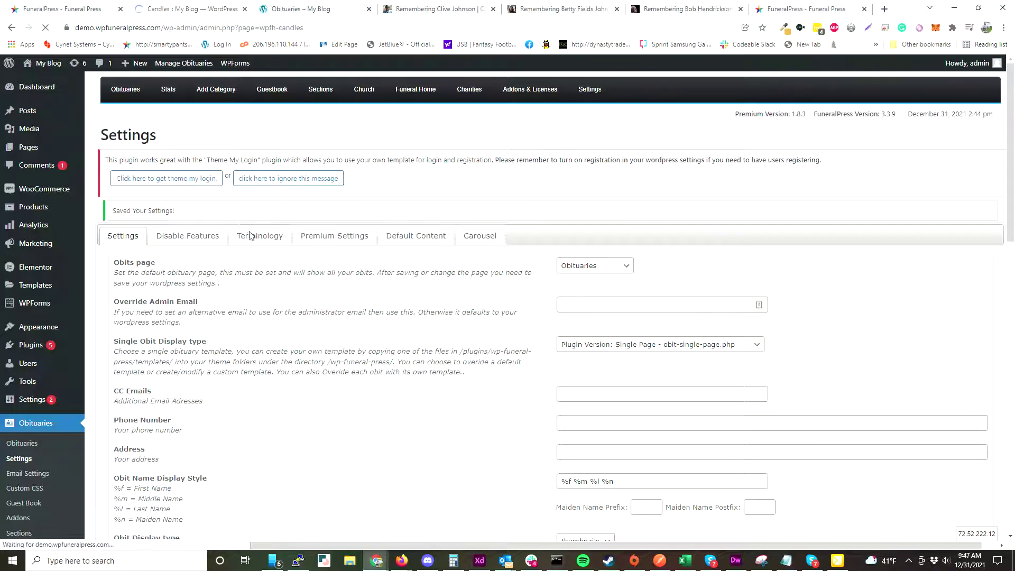
{"action": "scroll", "coordinate": [211, 235], "scroll_direction": "down", "scroll_amount": 4}
{"action": "scroll", "coordinate": [142, 286], "scroll_direction": "up", "scroll_amount": 4}
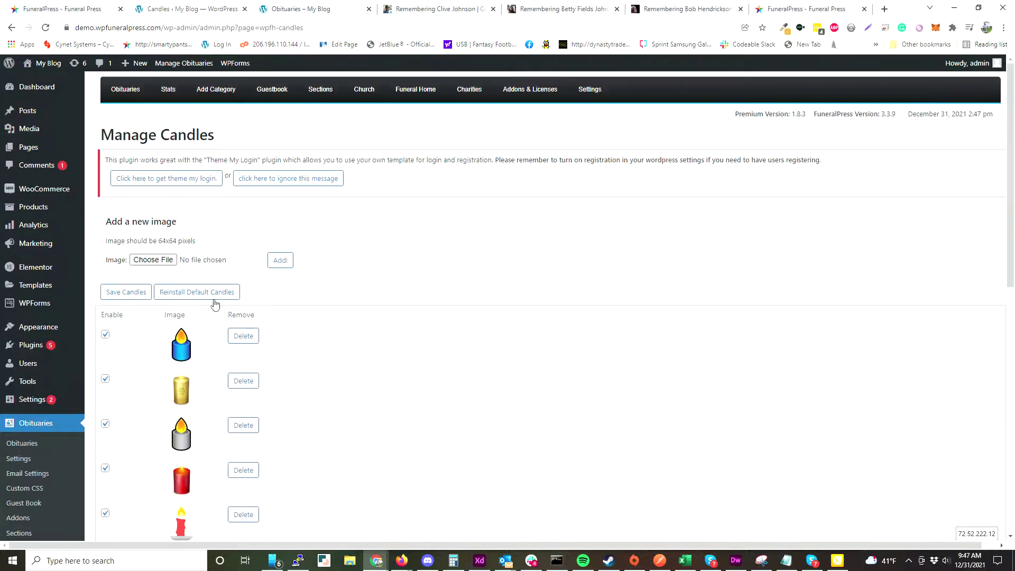
{"action": "scroll", "coordinate": [254, 299], "scroll_direction": "down", "scroll_amount": 10}
{"action": "scroll", "coordinate": [199, 238], "scroll_direction": "up", "scroll_amount": 6}
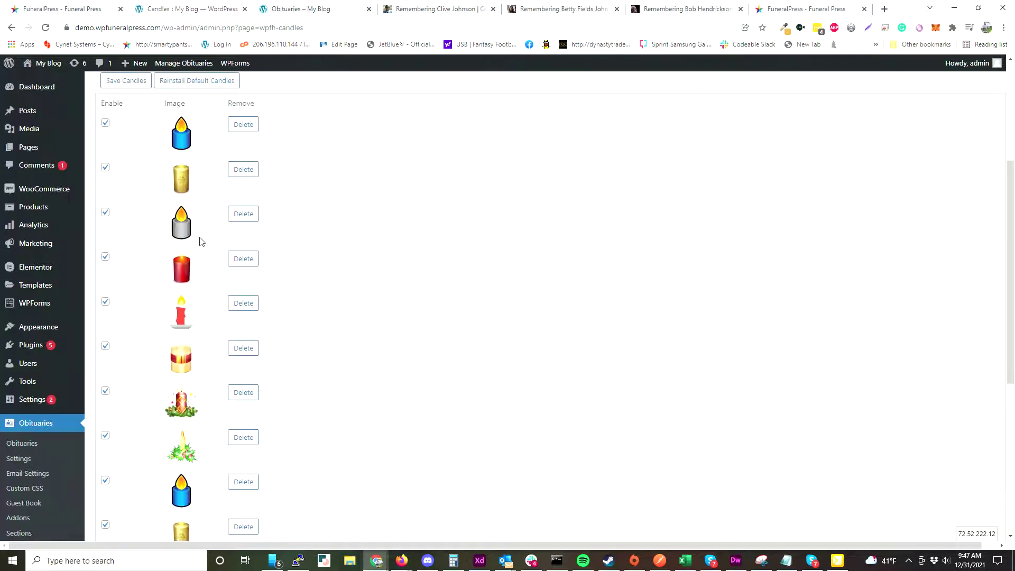
{"action": "scroll", "coordinate": [210, 317], "scroll_direction": "down", "scroll_amount": 5}
{"action": "scroll", "coordinate": [195, 328], "scroll_direction": "up", "scroll_amount": 6}
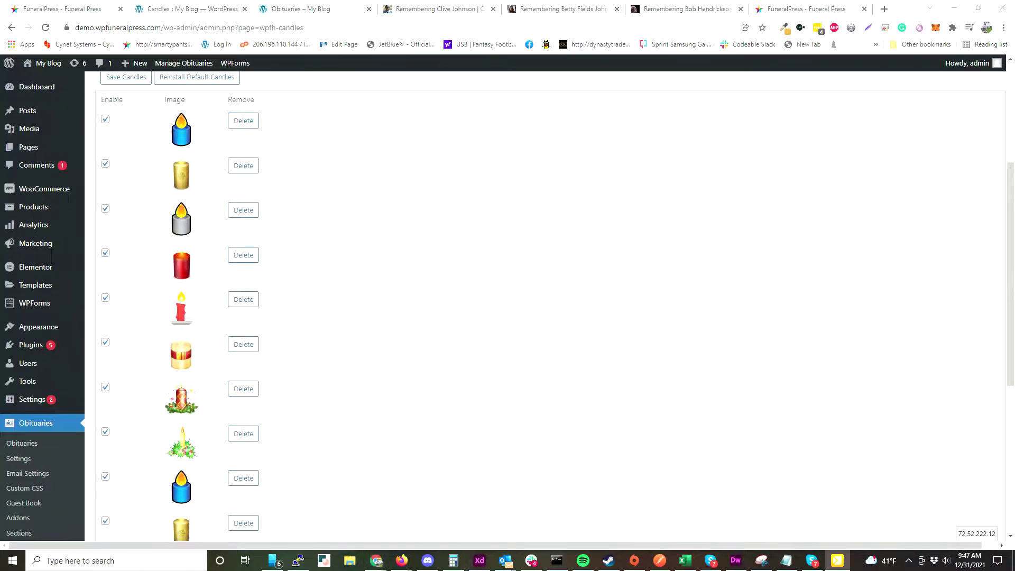
{"action": "scroll", "coordinate": [460, 386], "scroll_direction": "up", "scroll_amount": 4}
{"action": "left_click", "coordinate": [137, 96]}
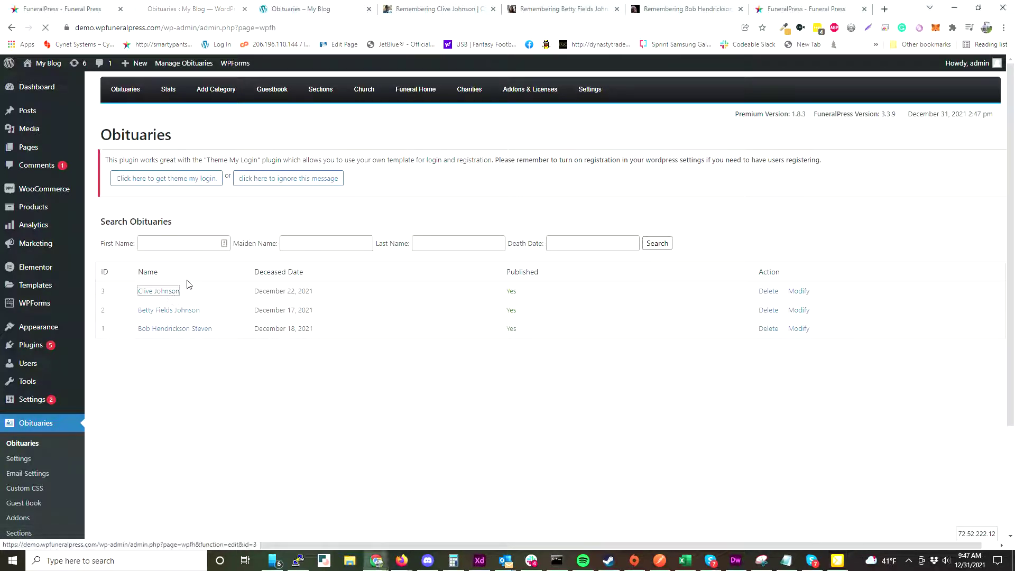
Open obituary ID 3's edit form and scroll through its dates and details.
{"action": "left_click", "coordinate": [177, 292]}
{"action": "scroll", "coordinate": [252, 298], "scroll_direction": "down", "scroll_amount": 2}
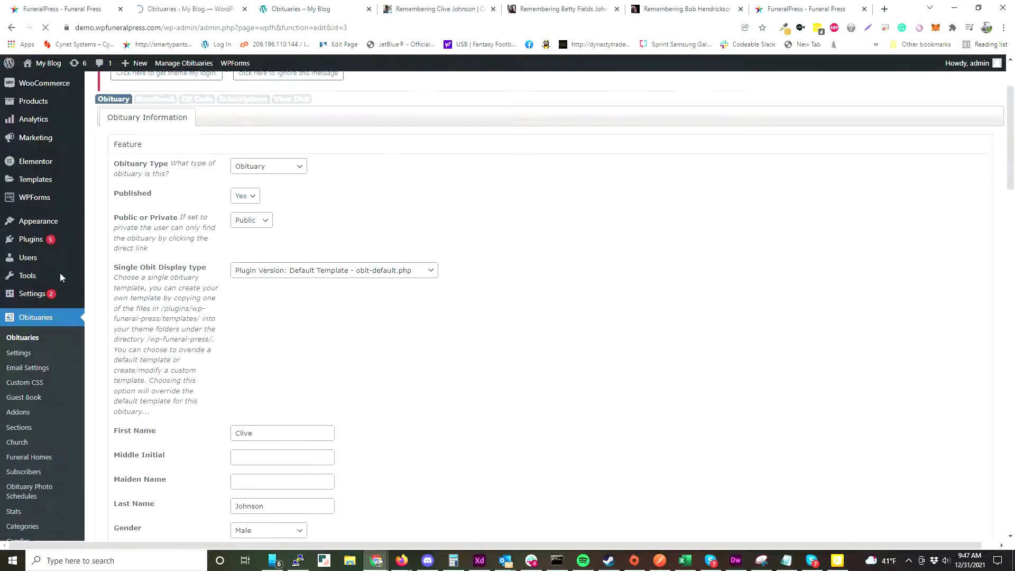
{"action": "scroll", "coordinate": [183, 336], "scroll_direction": "down", "scroll_amount": 3}
{"action": "scroll", "coordinate": [182, 336], "scroll_direction": "down", "scroll_amount": 3}
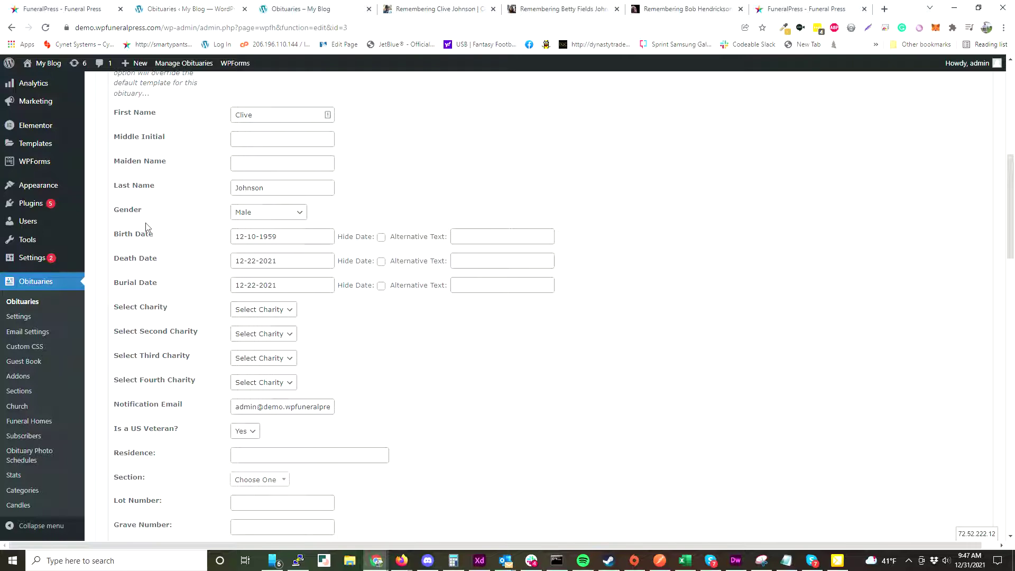
{"action": "scroll", "coordinate": [198, 227], "scroll_direction": "down", "scroll_amount": 1}
{"action": "scroll", "coordinate": [197, 227], "scroll_direction": "up", "scroll_amount": 1}
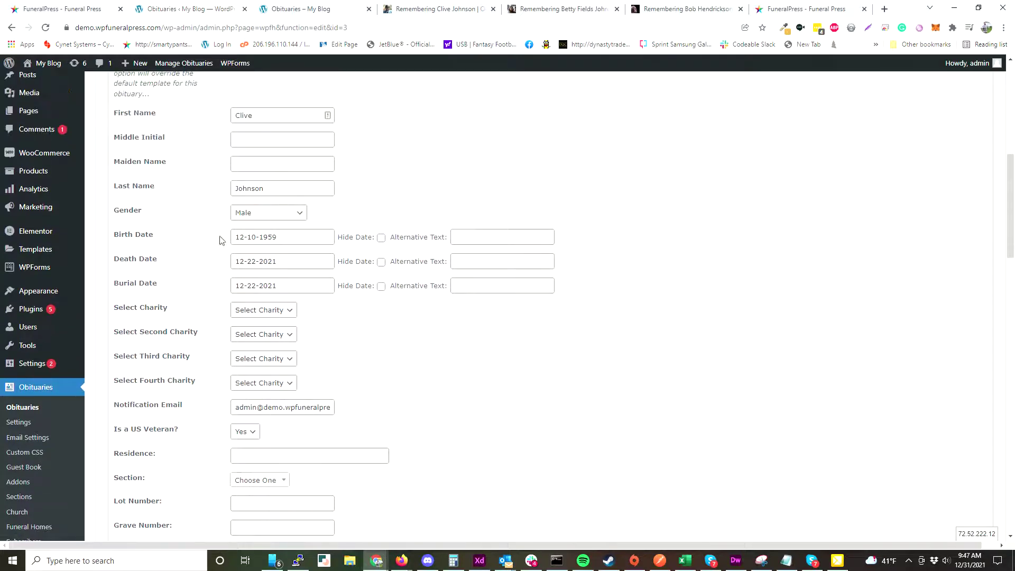
{"action": "scroll", "coordinate": [159, 238], "scroll_direction": "down", "scroll_amount": 2}
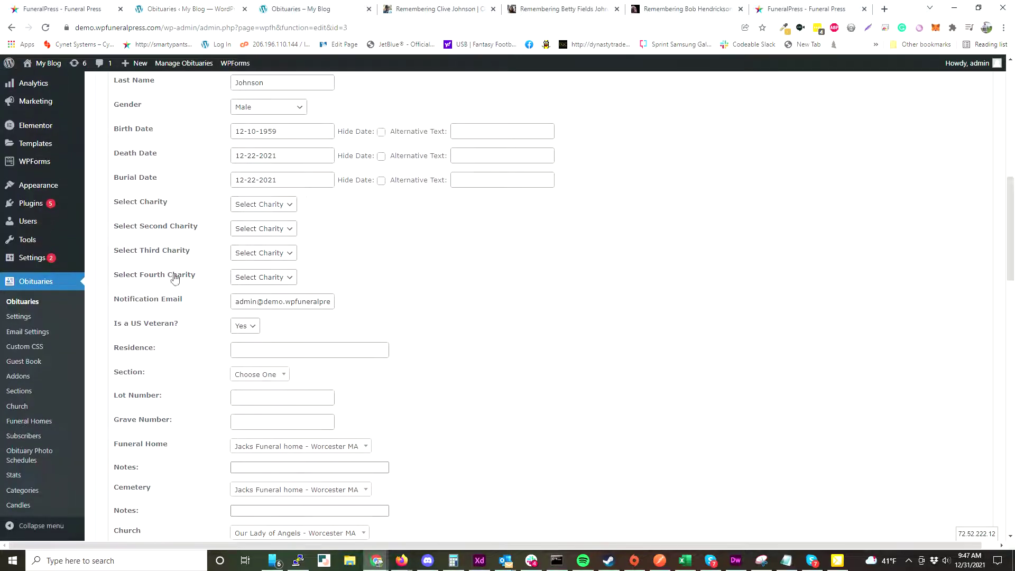
Inspect the options in both charity dropdowns, leaving each charity unchanged.
{"action": "left_click", "coordinate": [267, 205]}
{"action": "left_click", "coordinate": [267, 206]}
{"action": "scroll", "coordinate": [240, 241], "scroll_direction": "down", "scroll_amount": 1}
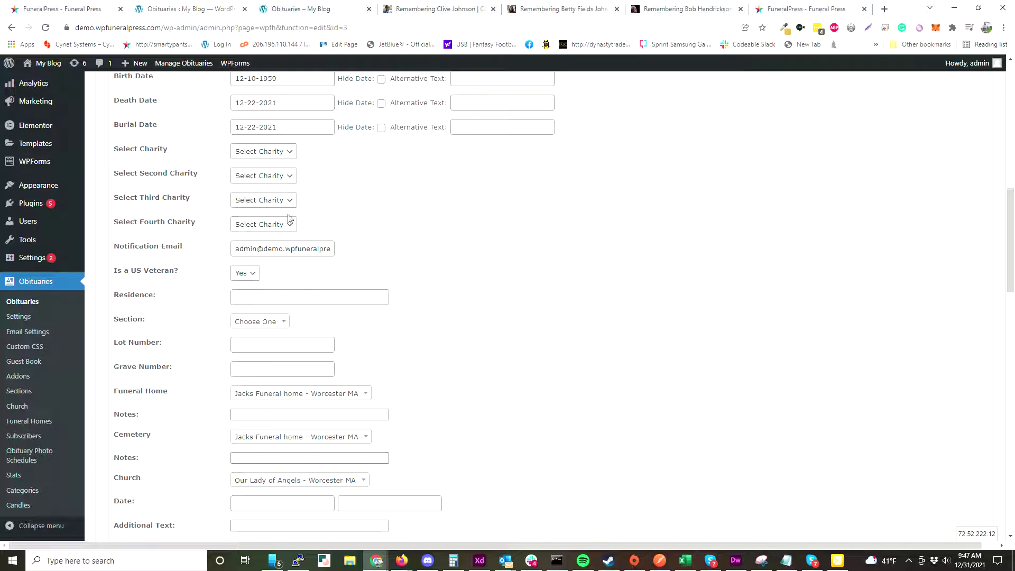
{"action": "left_click", "coordinate": [266, 154]}
{"action": "left_click", "coordinate": [335, 198]}
{"action": "left_click", "coordinate": [272, 180]}
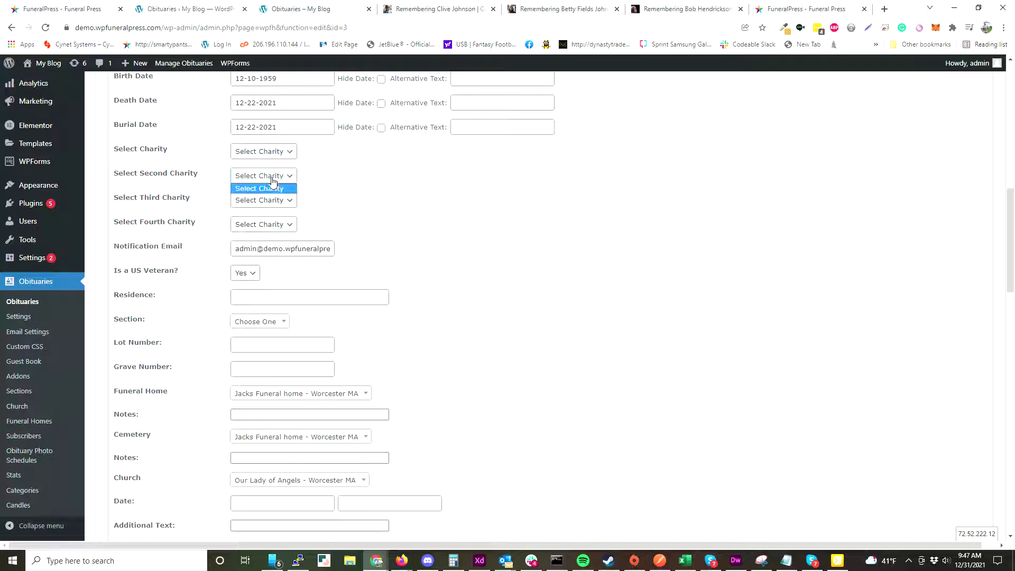
{"action": "left_click", "coordinate": [273, 179]}
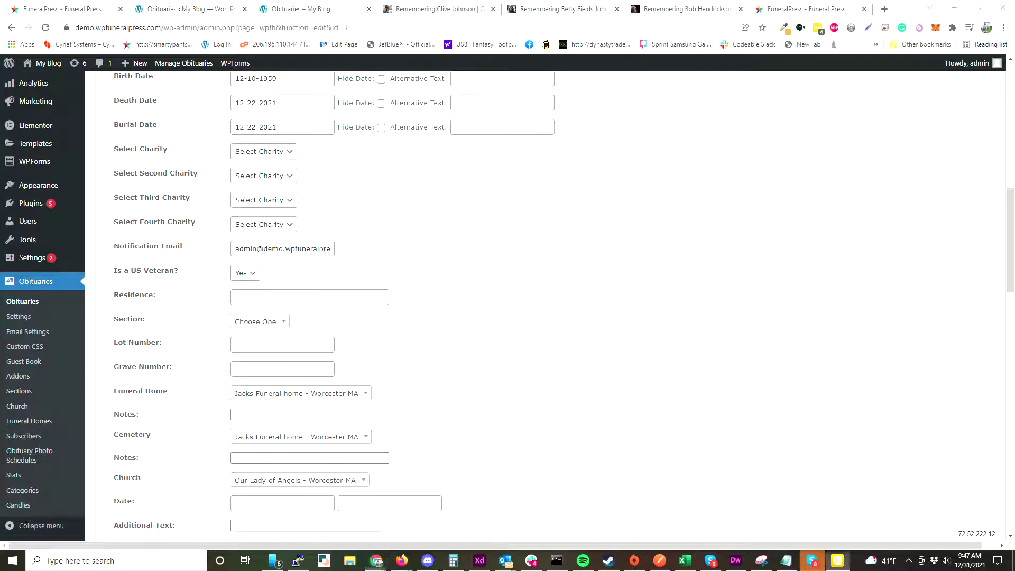
{"action": "scroll", "coordinate": [235, 316], "scroll_direction": "down", "scroll_amount": 1}
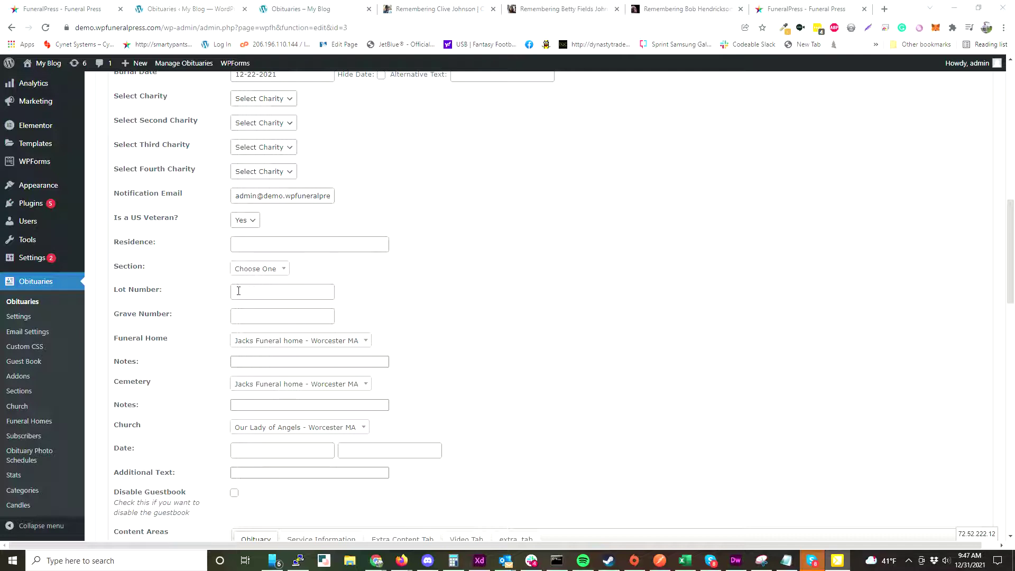
{"action": "scroll", "coordinate": [186, 310], "scroll_direction": "down", "scroll_amount": 2}
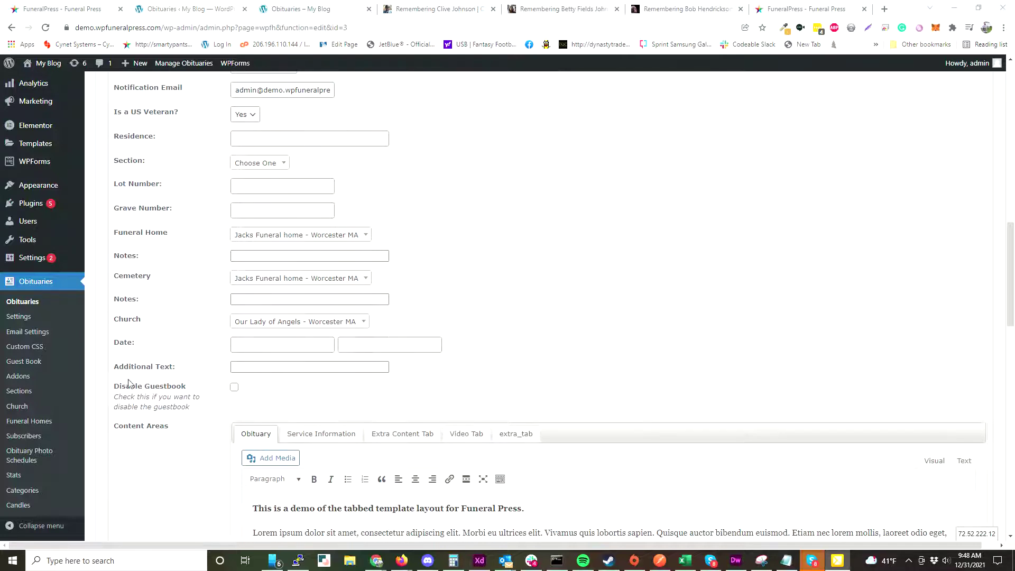
{"action": "scroll", "coordinate": [185, 247], "scroll_direction": "down", "scroll_amount": 2}
{"action": "scroll", "coordinate": [317, 275], "scroll_direction": "up", "scroll_amount": 3}
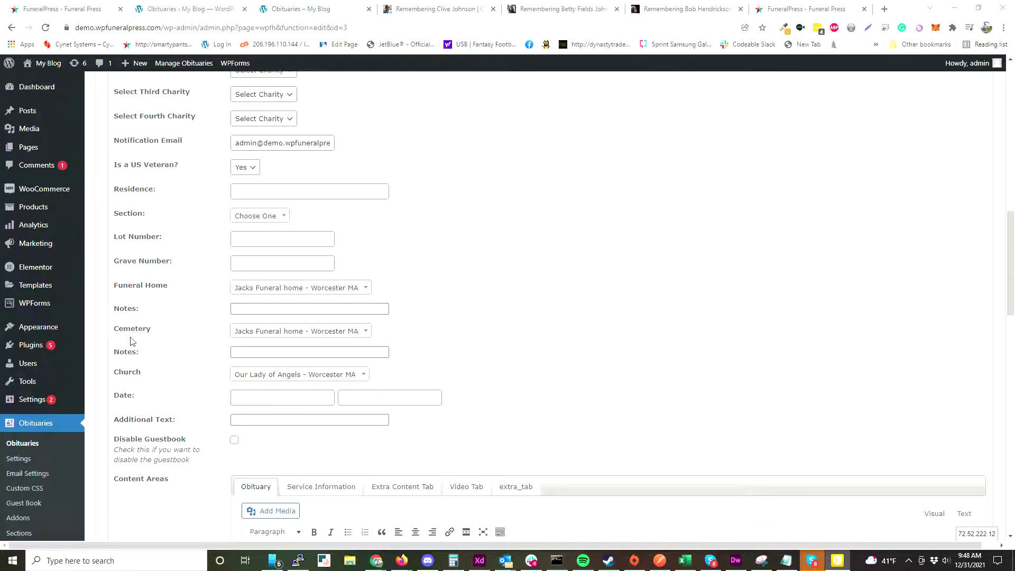
{"action": "left_click", "coordinate": [329, 286]}
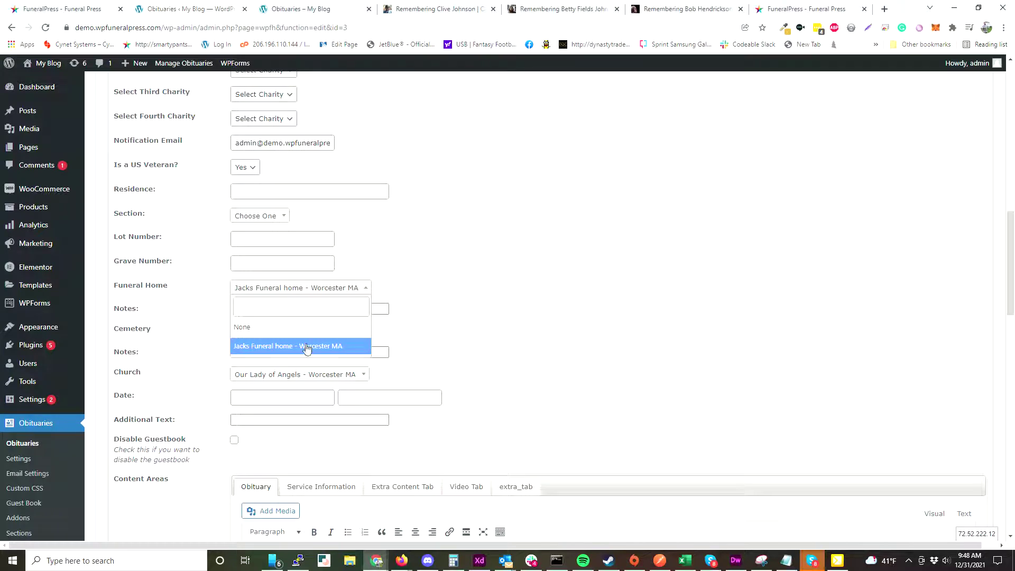
{"action": "left_click", "coordinate": [180, 298]}
{"action": "scroll", "coordinate": [272, 275], "scroll_direction": "down", "scroll_amount": 3}
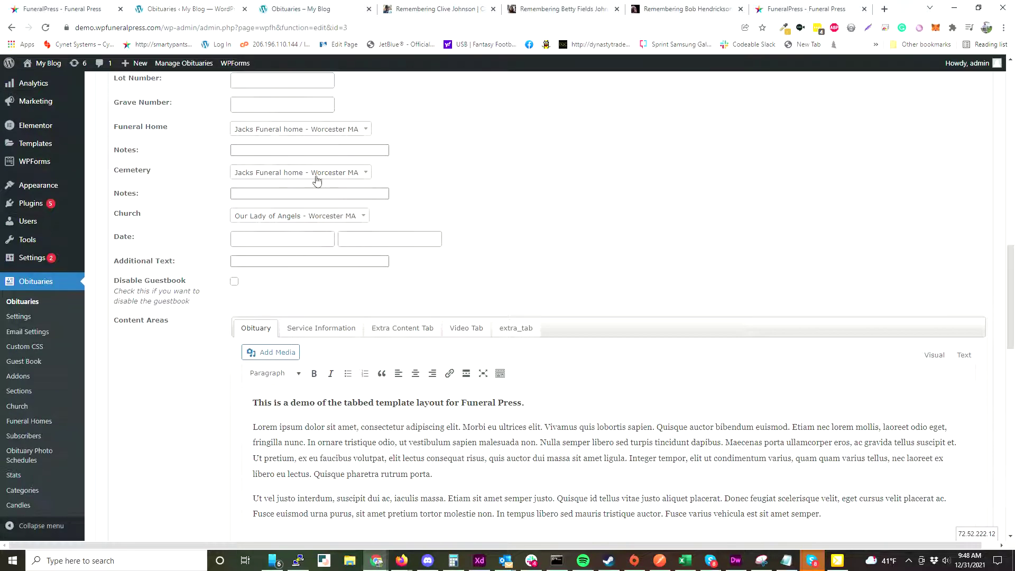
{"action": "left_click", "coordinate": [316, 174]}
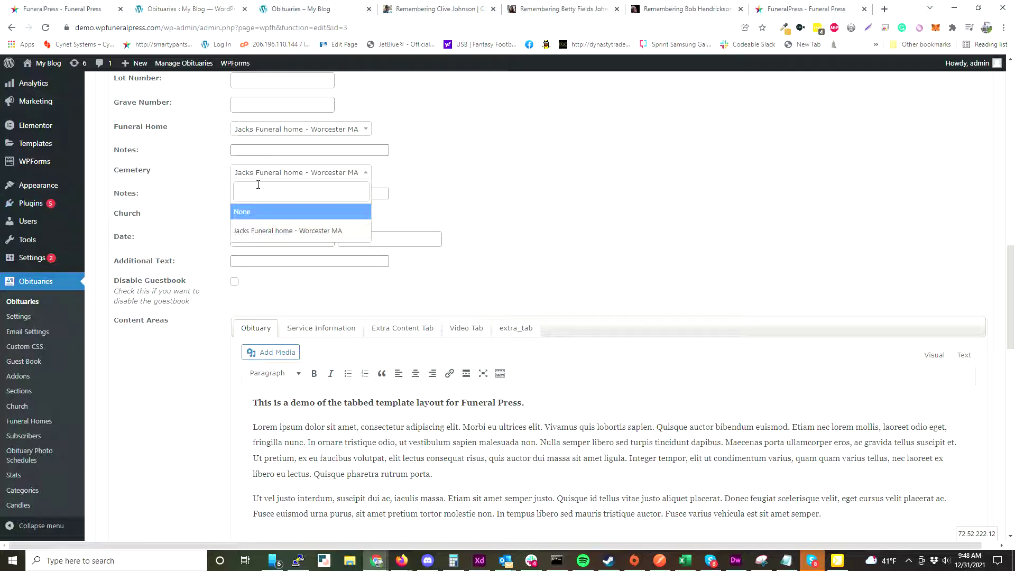
{"action": "left_click", "coordinate": [156, 176]}
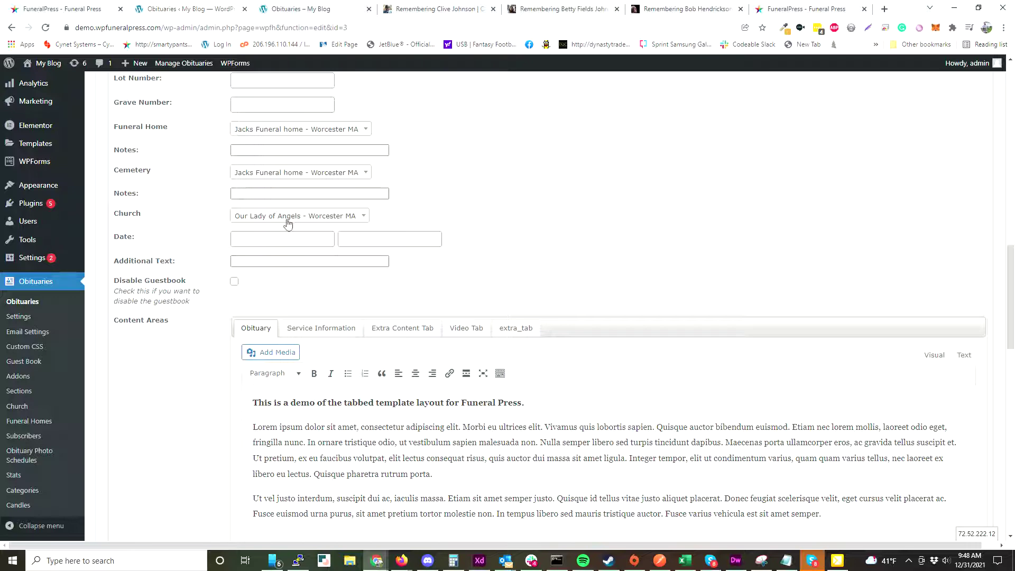
{"action": "scroll", "coordinate": [182, 252], "scroll_direction": "down", "scroll_amount": 1}
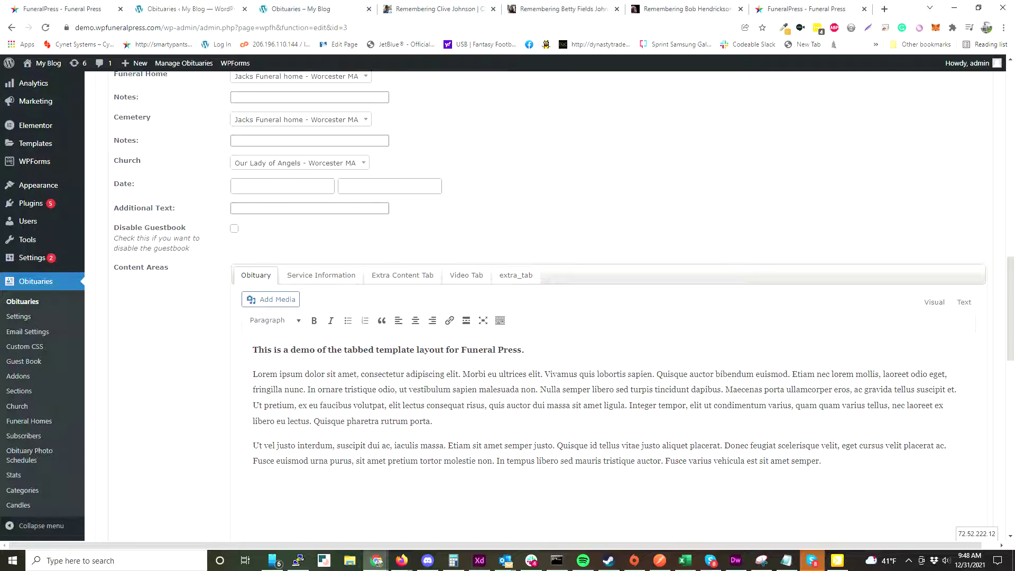
{"action": "scroll", "coordinate": [374, 367], "scroll_direction": "down", "scroll_amount": 3}
{"action": "scroll", "coordinate": [358, 358], "scroll_direction": "up", "scroll_amount": 2}
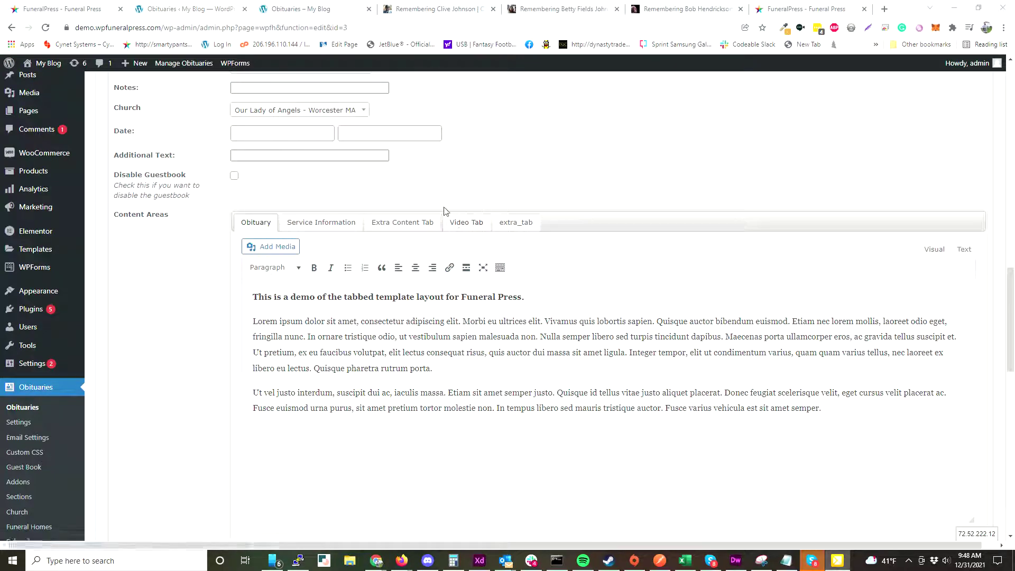
{"action": "left_click", "coordinate": [466, 224]}
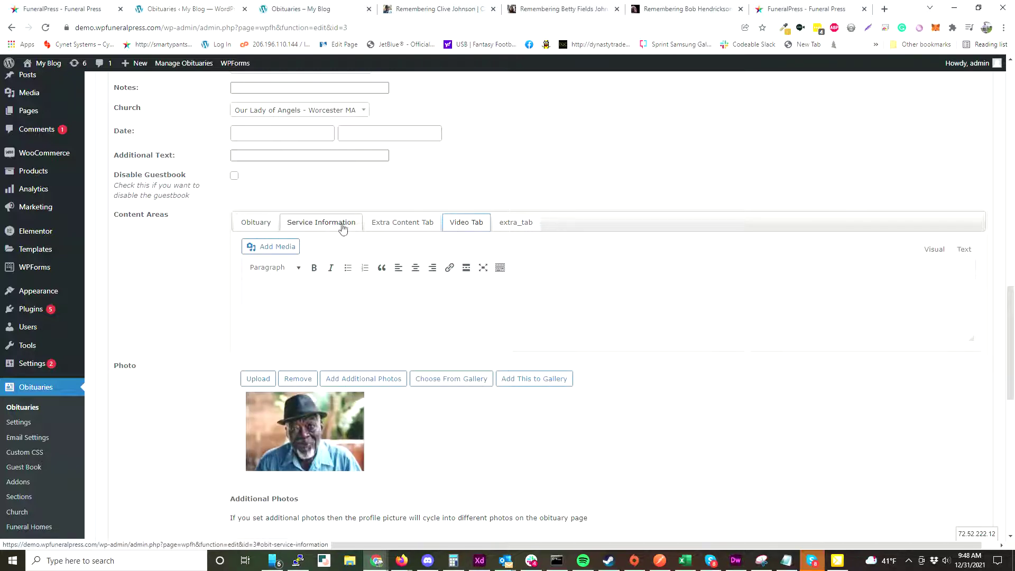
{"action": "left_click", "coordinate": [500, 222]}
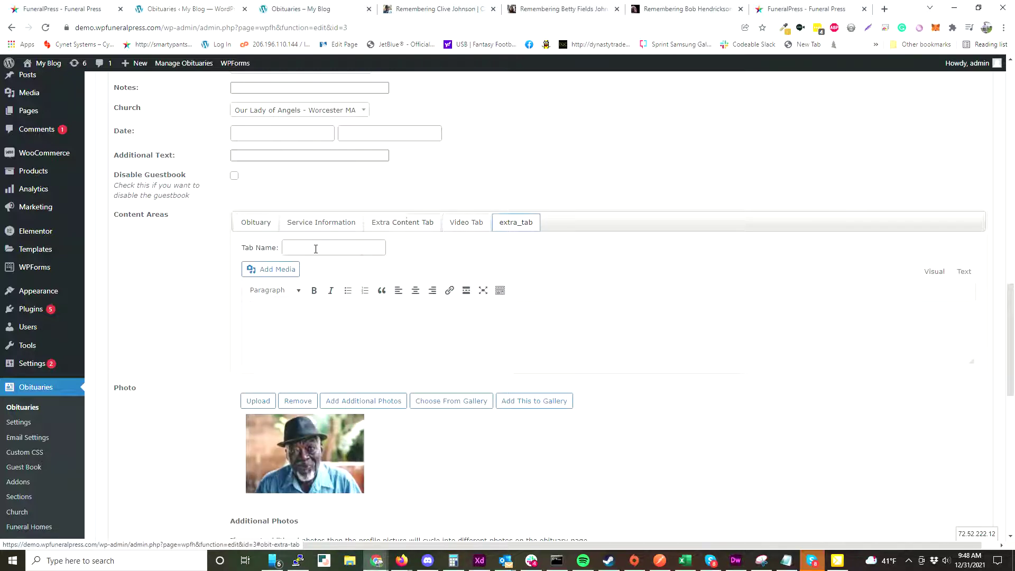
{"action": "left_click", "coordinate": [316, 249]}
{"action": "left_click", "coordinate": [522, 222]}
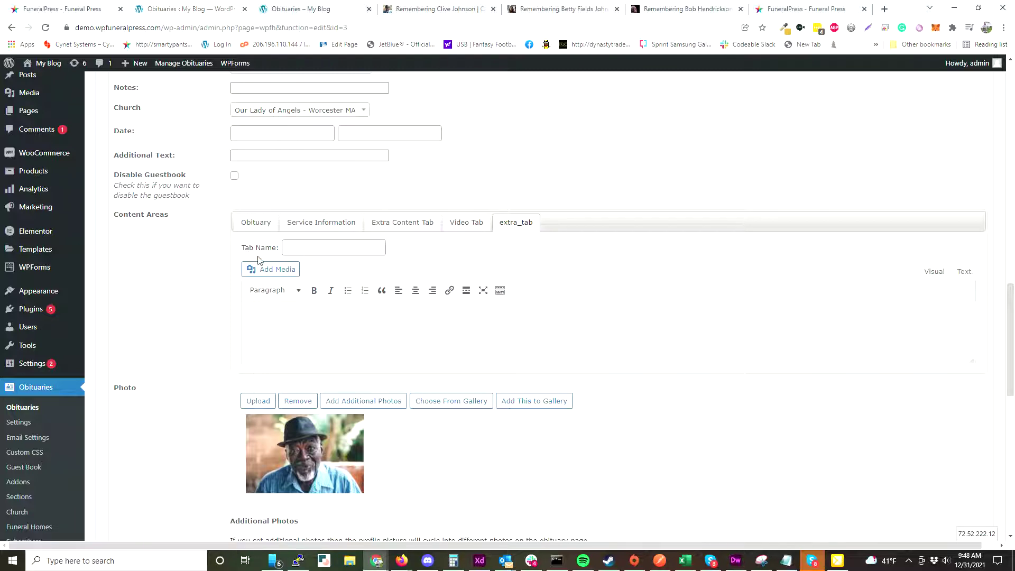
{"action": "scroll", "coordinate": [304, 233], "scroll_direction": "down", "scroll_amount": 1}
{"action": "left_click", "coordinate": [296, 170]}
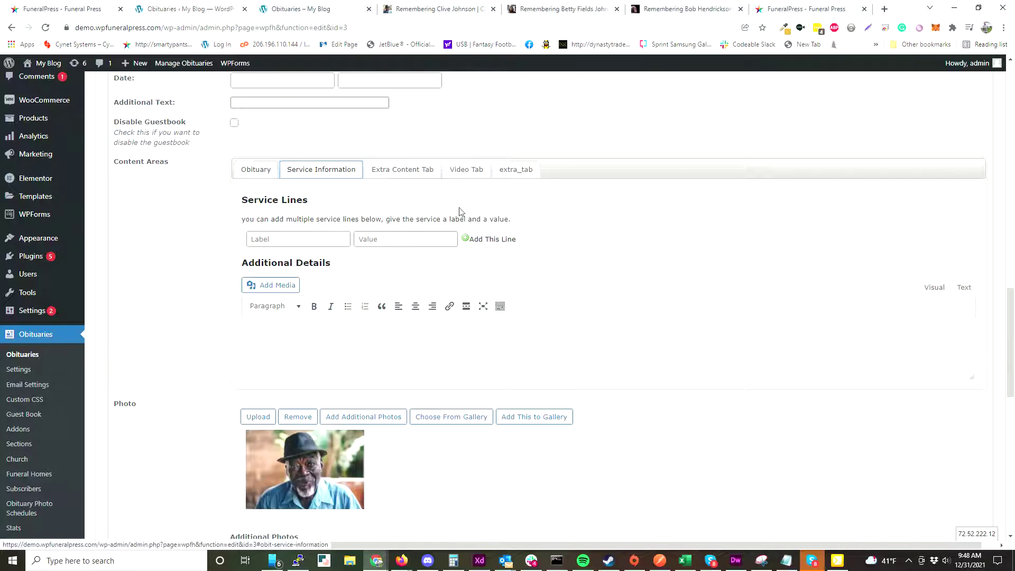
{"action": "scroll", "coordinate": [386, 268], "scroll_direction": "down", "scroll_amount": 3}
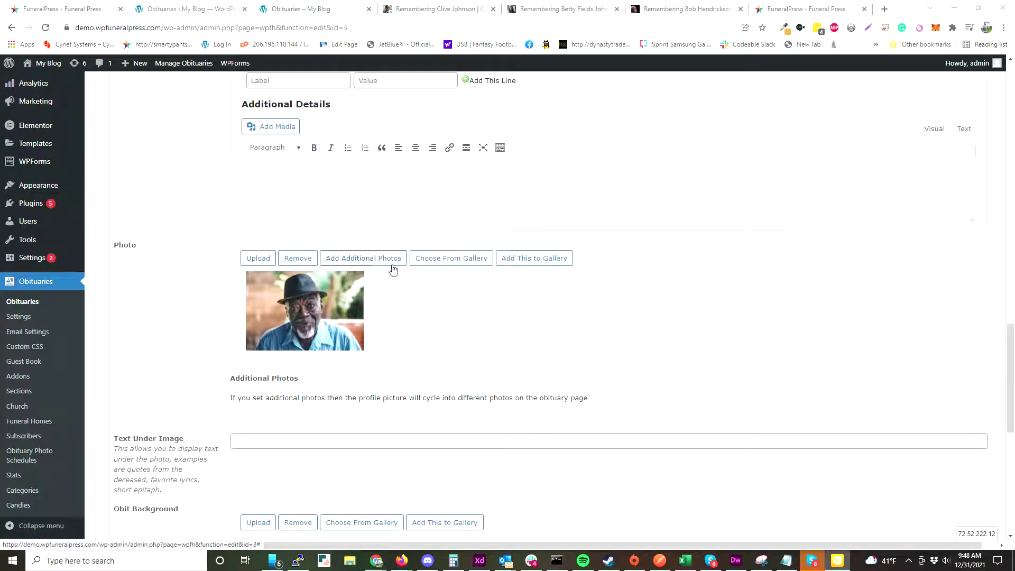
{"action": "scroll", "coordinate": [370, 257], "scroll_direction": "down", "scroll_amount": 2}
{"action": "scroll", "coordinate": [302, 222], "scroll_direction": "up", "scroll_amount": 2}
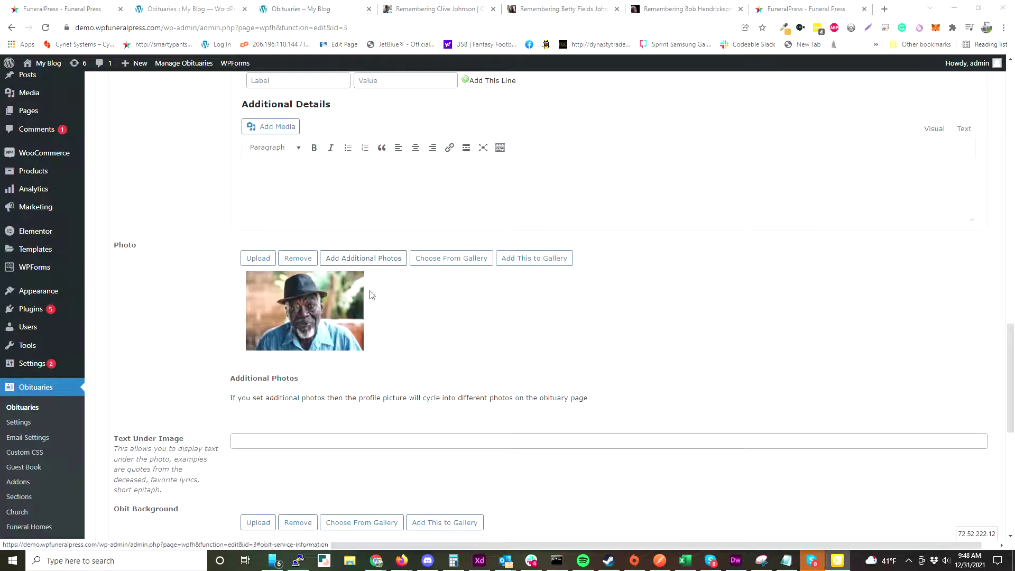
{"action": "left_click", "coordinate": [375, 261]}
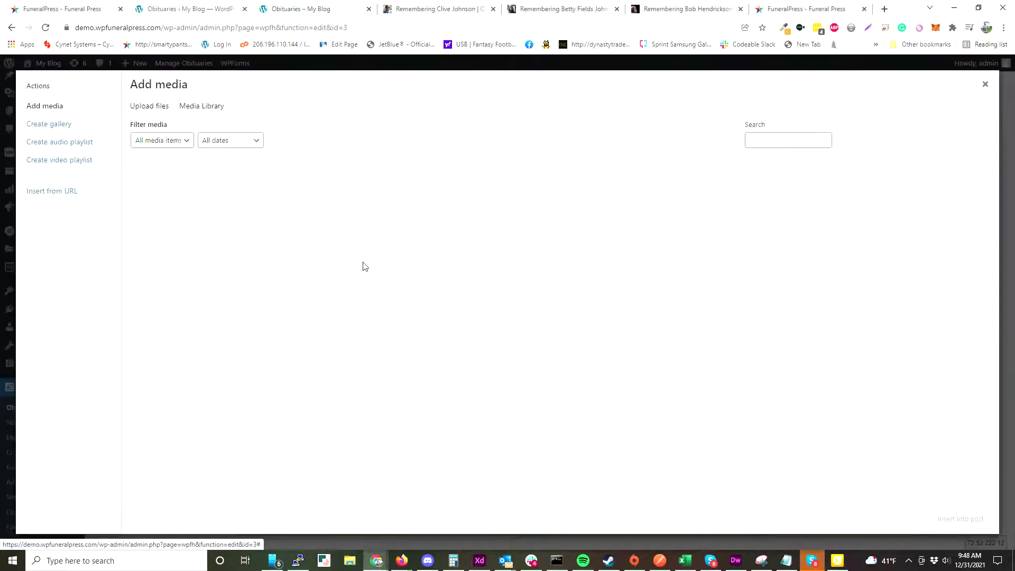
{"action": "left_click", "coordinate": [986, 86]}
{"action": "scroll", "coordinate": [340, 284], "scroll_direction": "down", "scroll_amount": 1}
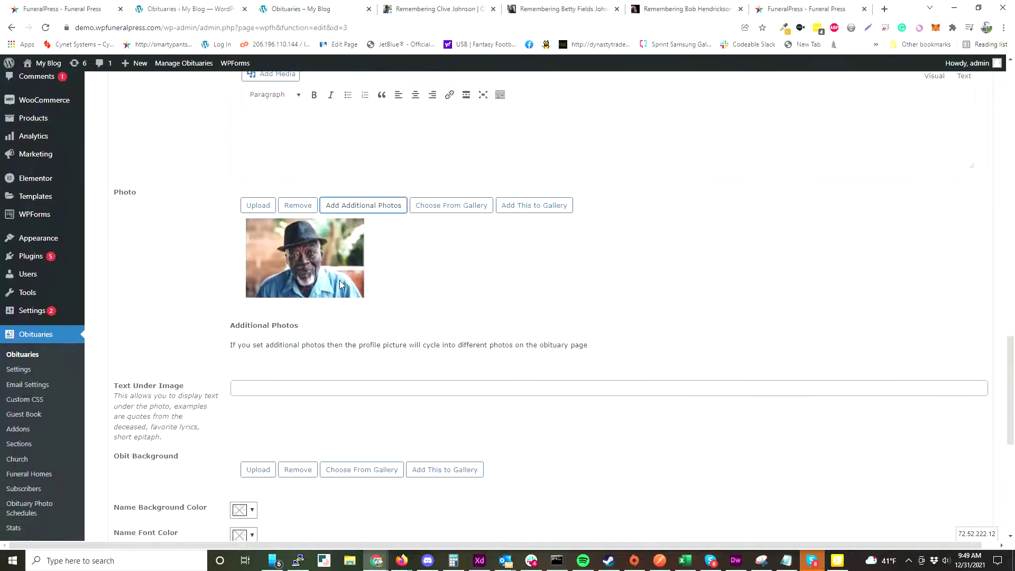
{"action": "left_click", "coordinate": [374, 206]}
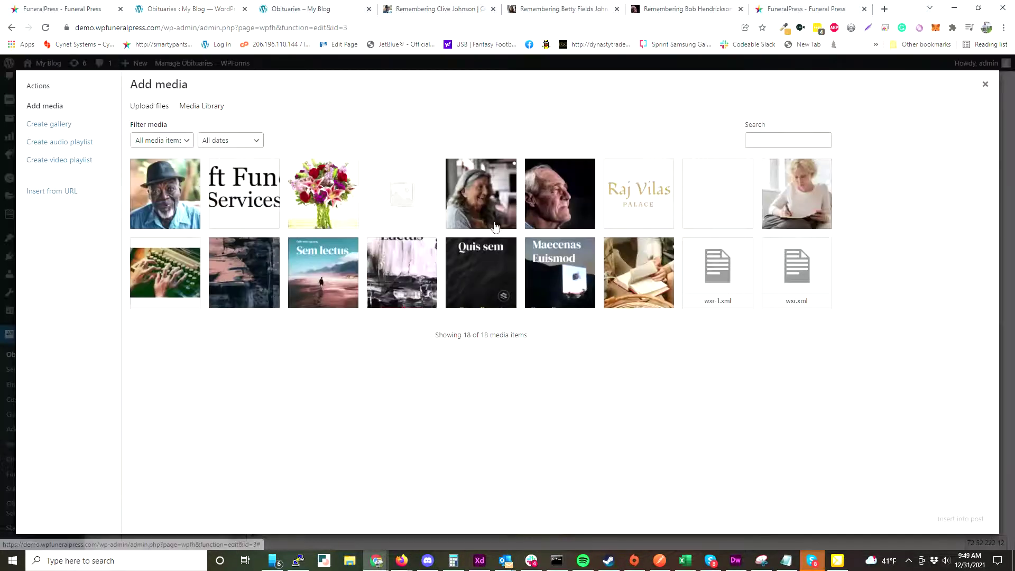
{"action": "left_click", "coordinate": [143, 206]}
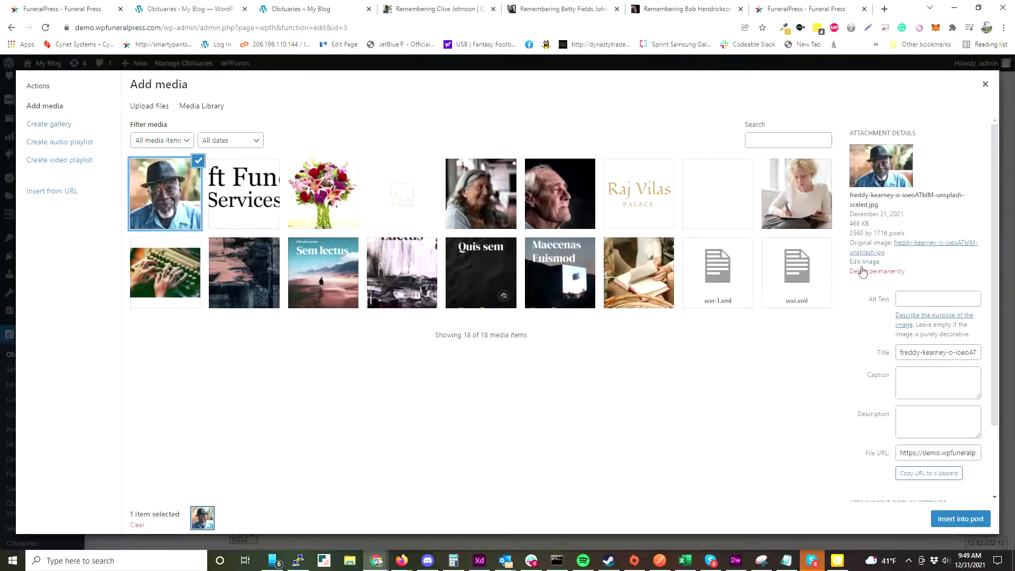
{"action": "left_click", "coordinate": [986, 85]}
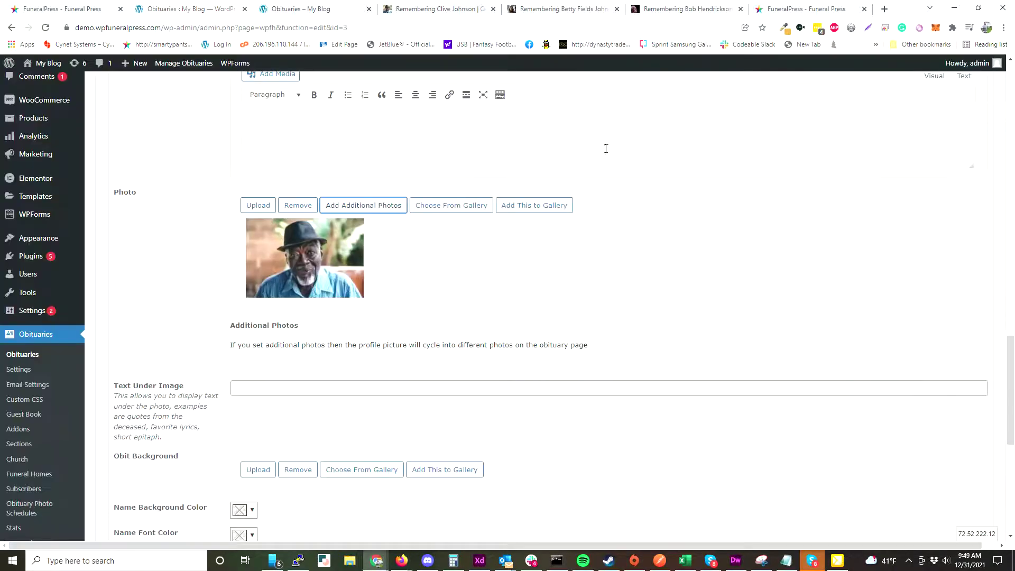
{"action": "scroll", "coordinate": [313, 321], "scroll_direction": "down", "scroll_amount": 1}
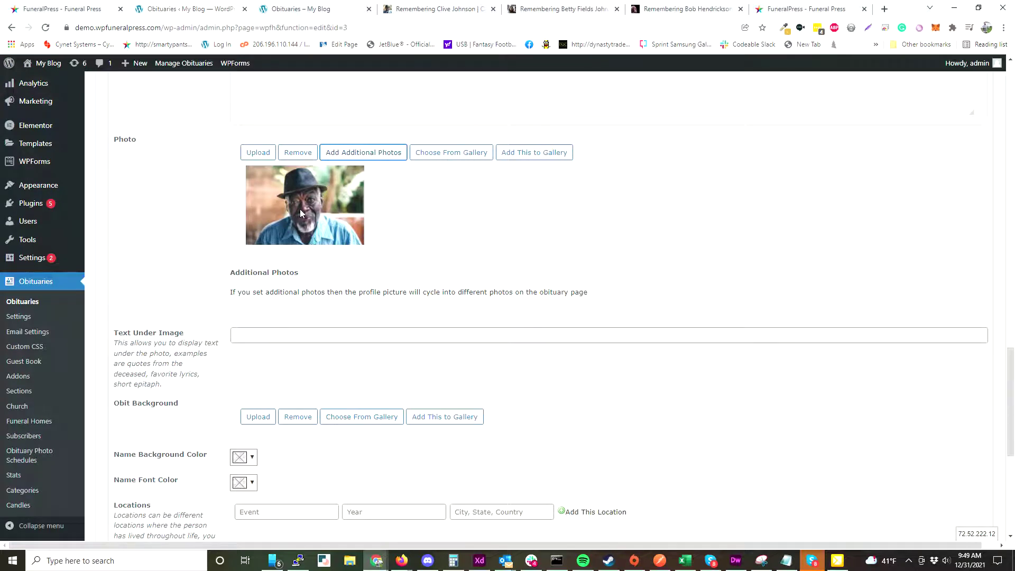
{"action": "scroll", "coordinate": [312, 338], "scroll_direction": "down", "scroll_amount": 3}
{"action": "scroll", "coordinate": [312, 348], "scroll_direction": "up", "scroll_amount": 2}
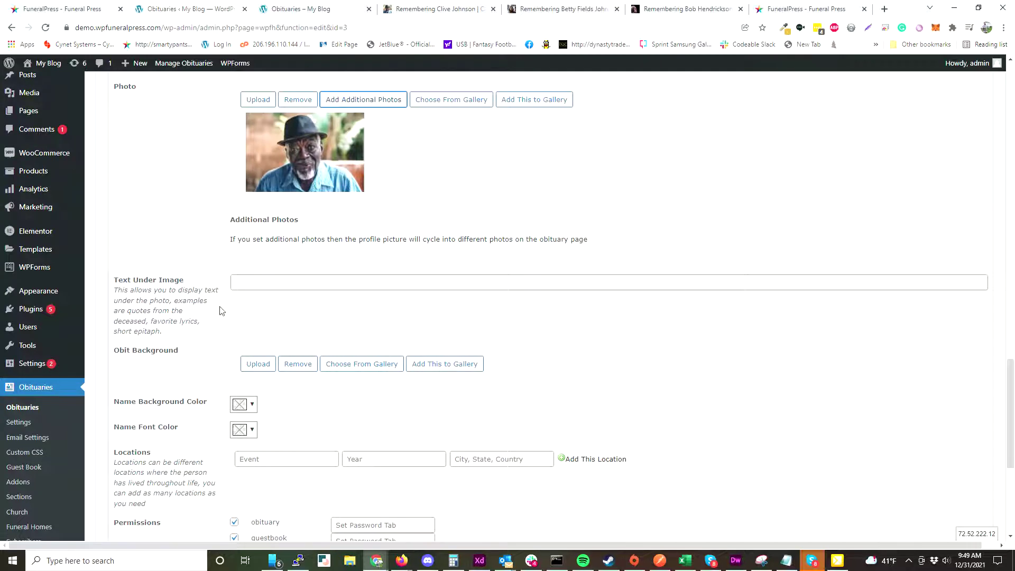
{"action": "scroll", "coordinate": [221, 311], "scroll_direction": "down", "scroll_amount": 3}
{"action": "scroll", "coordinate": [199, 174], "scroll_direction": "down", "scroll_amount": 1}
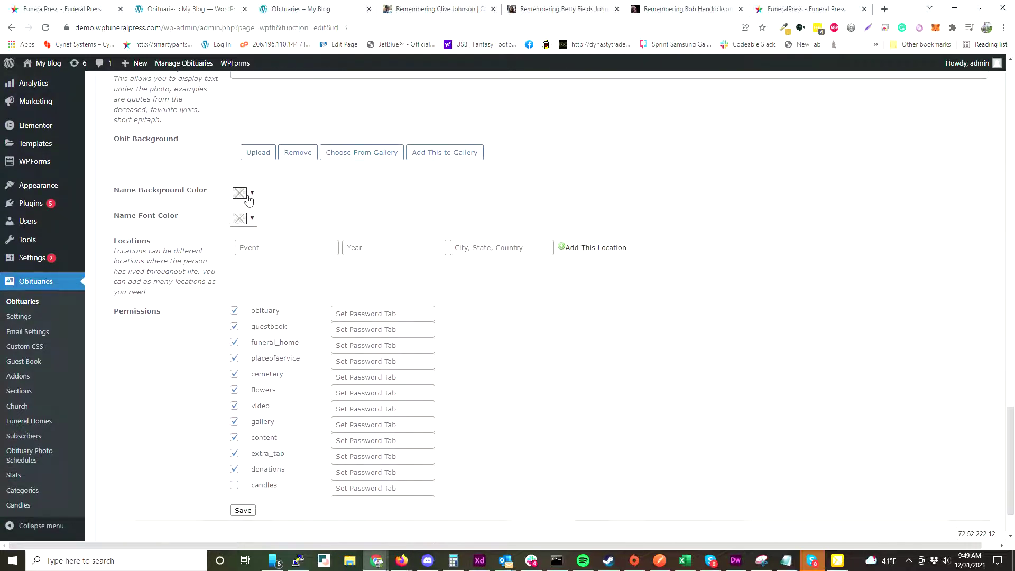
{"action": "scroll", "coordinate": [161, 203], "scroll_direction": "up", "scroll_amount": 1}
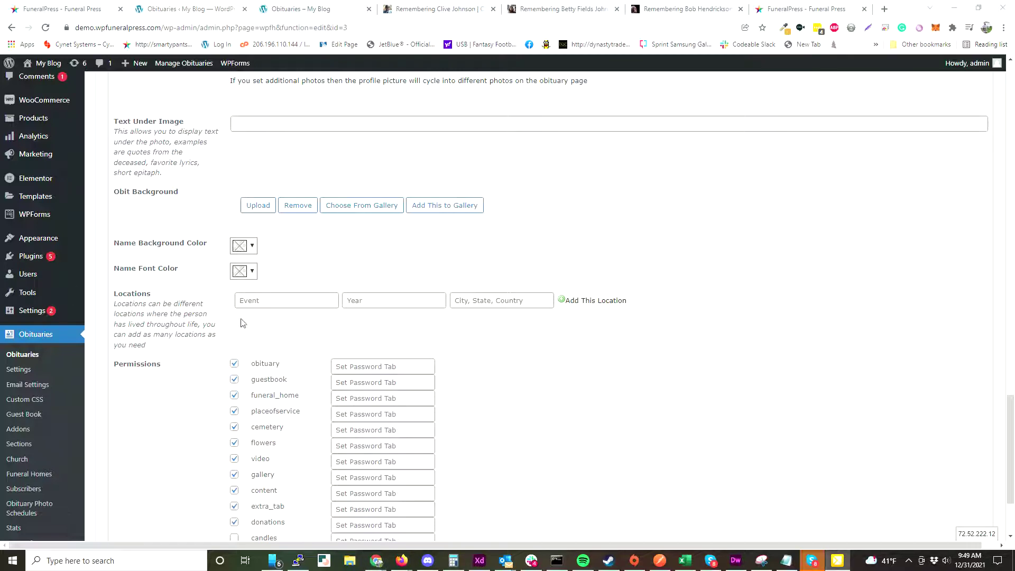
{"action": "scroll", "coordinate": [240, 335], "scroll_direction": "down", "scroll_amount": 2}
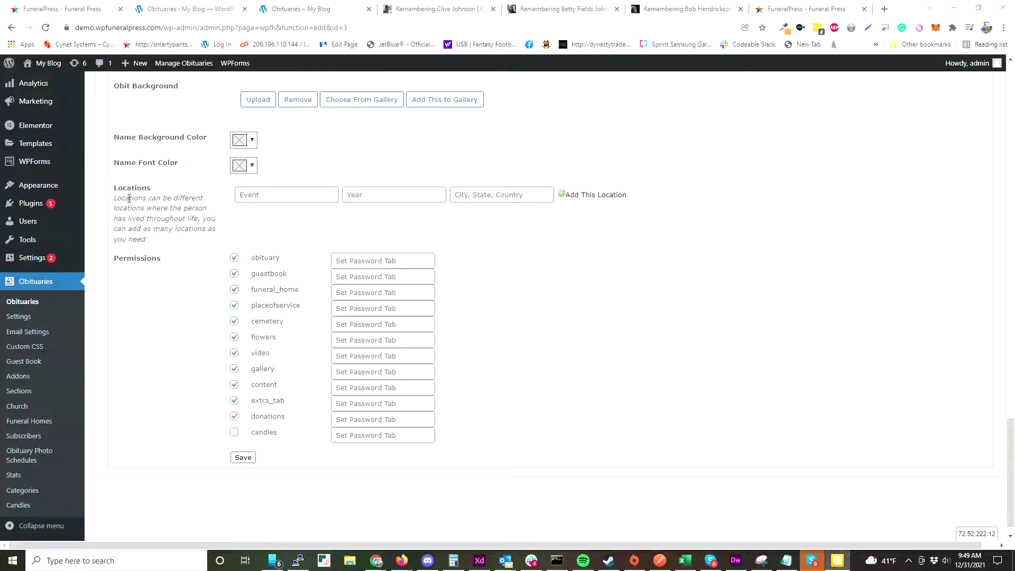
{"action": "scroll", "coordinate": [497, 446], "scroll_direction": "up", "scroll_amount": 3}
{"action": "scroll", "coordinate": [294, 322], "scroll_direction": "down", "scroll_amount": 4}
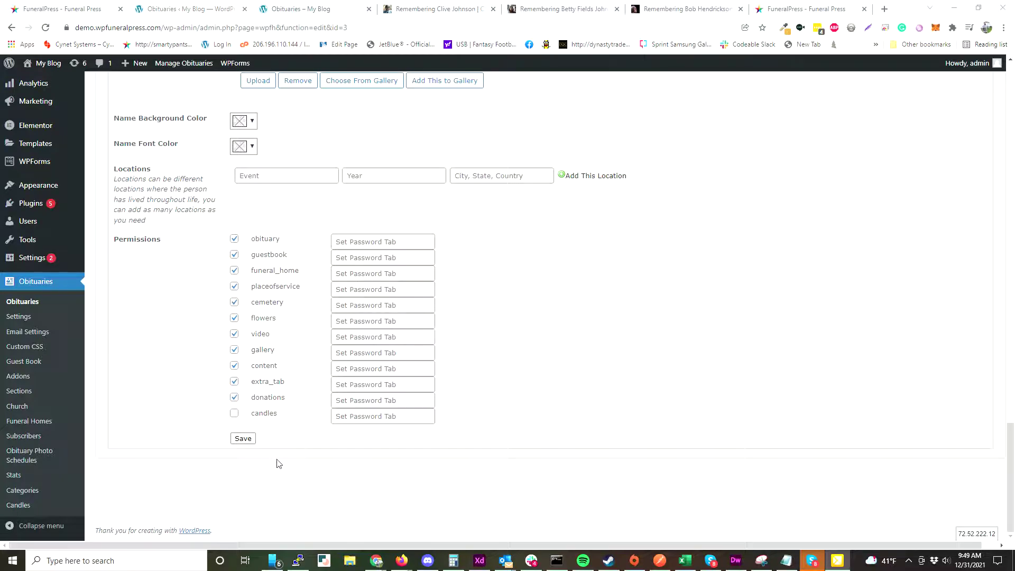
{"action": "scroll", "coordinate": [279, 464], "scroll_direction": "up", "scroll_amount": 20}
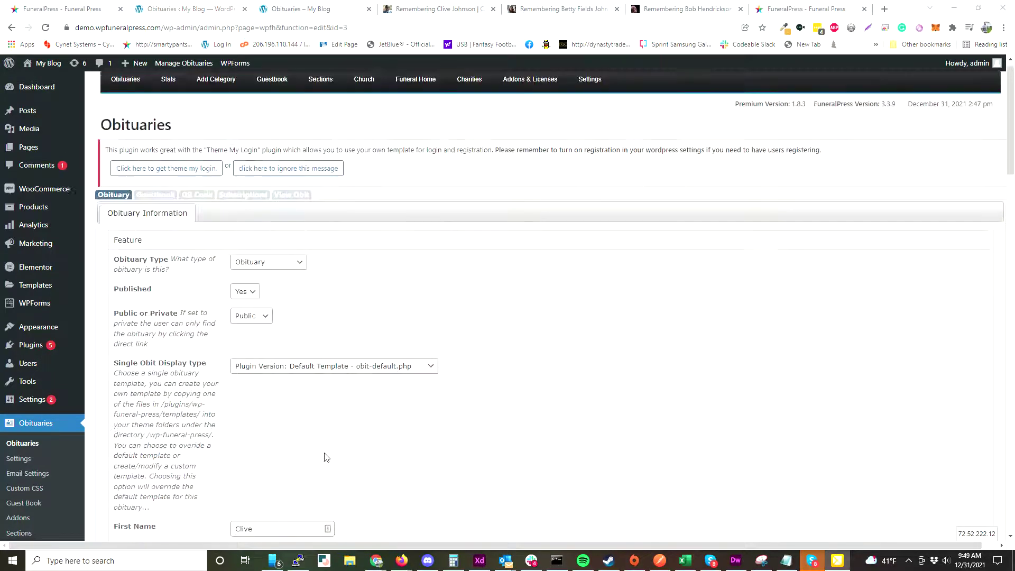
Review the Single Obit Display templates, keep obit-default.php, then head to the Guestbook page.
{"action": "scroll", "coordinate": [349, 444], "scroll_direction": "up", "scroll_amount": 1}
{"action": "scroll", "coordinate": [339, 418], "scroll_direction": "down", "scroll_amount": 4}
{"action": "scroll", "coordinate": [286, 392], "scroll_direction": "up", "scroll_amount": 4}
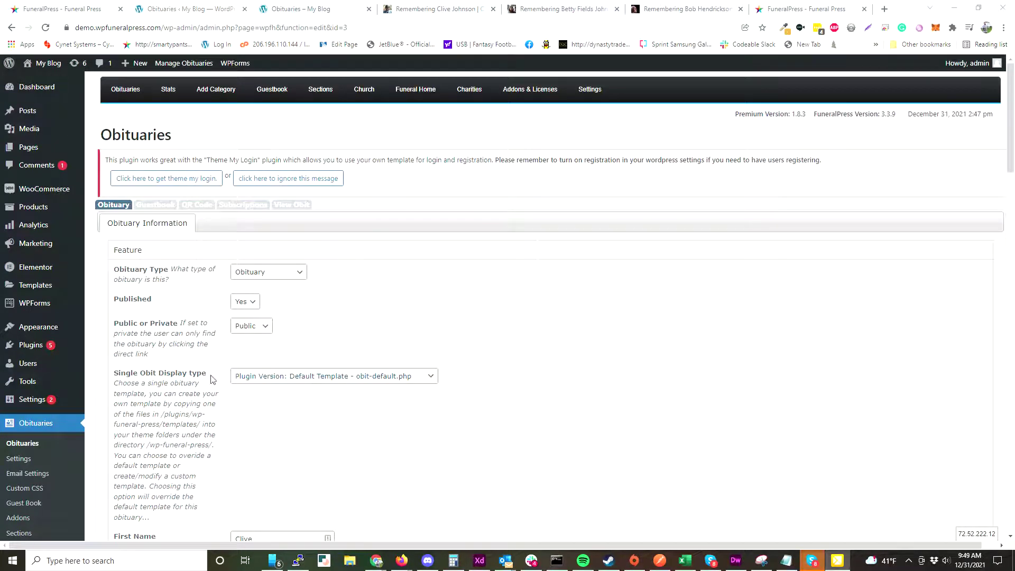
{"action": "left_click", "coordinate": [317, 379]}
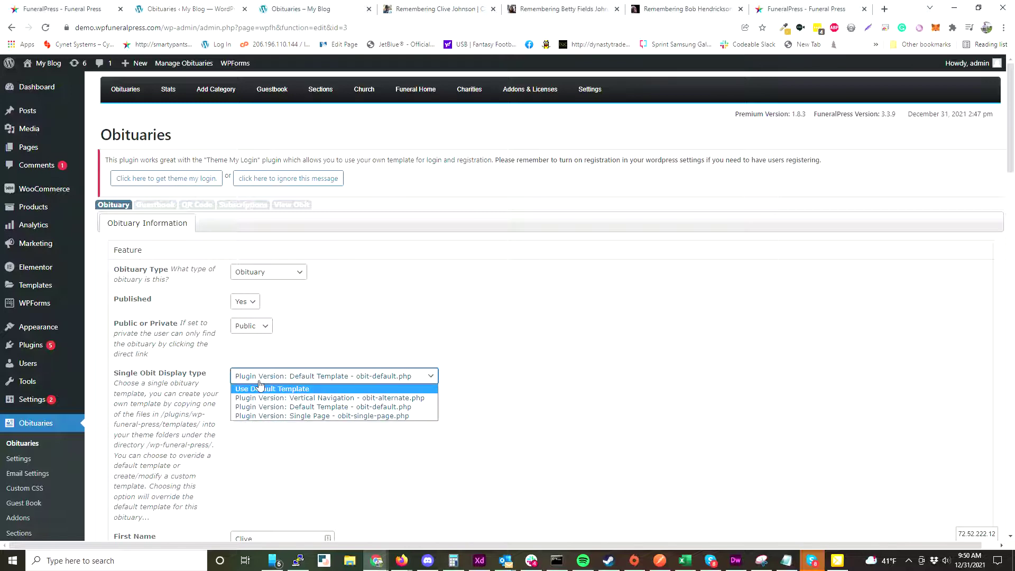
{"action": "left_click", "coordinate": [51, 267]}
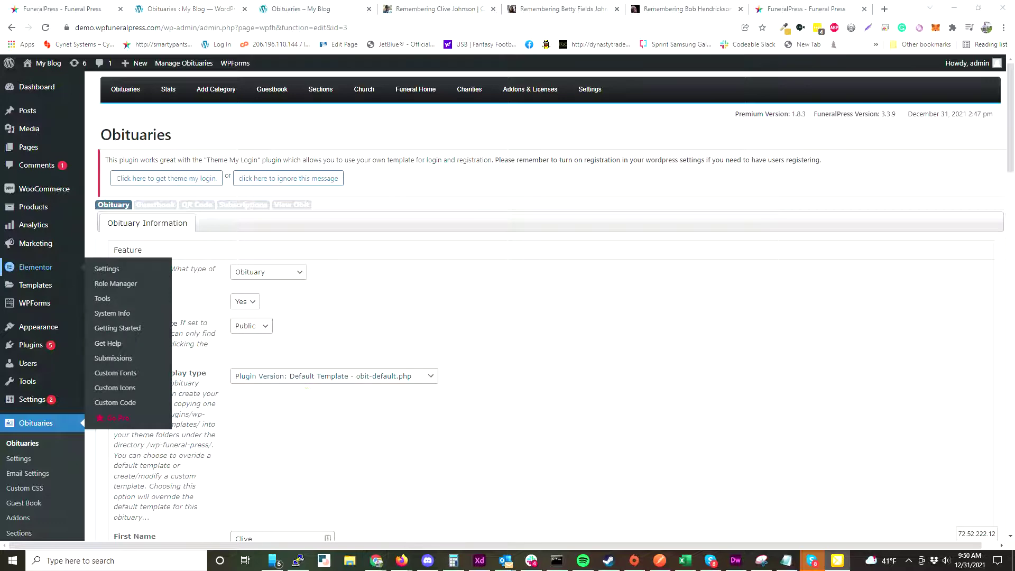
{"action": "left_click", "coordinate": [277, 86]}
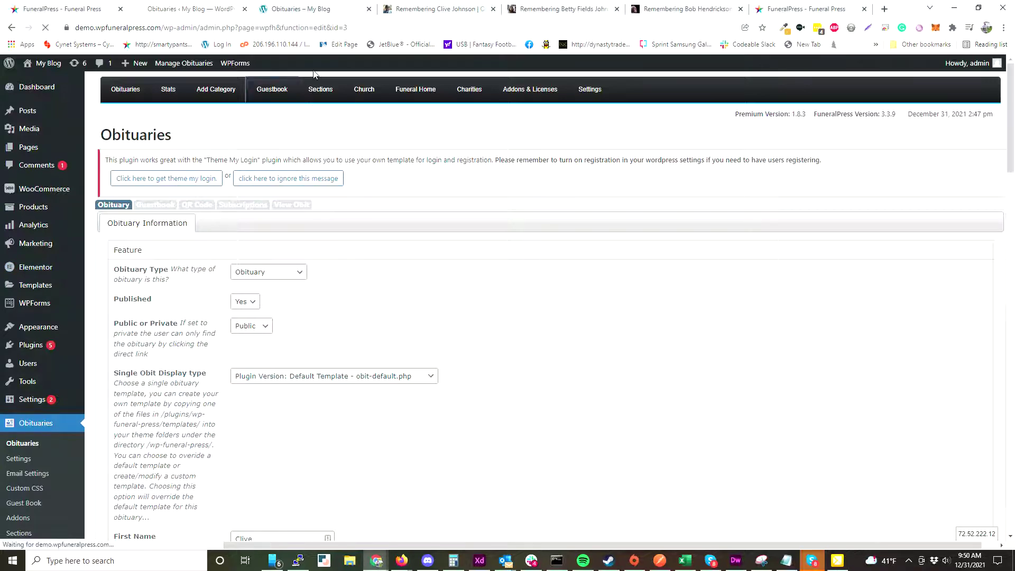
Glance at the demo obituary's public page, then return to guestbook moderation.
{"action": "left_click", "coordinate": [400, 10]}
{"action": "scroll", "coordinate": [355, 335], "scroll_direction": "down", "scroll_amount": 2}
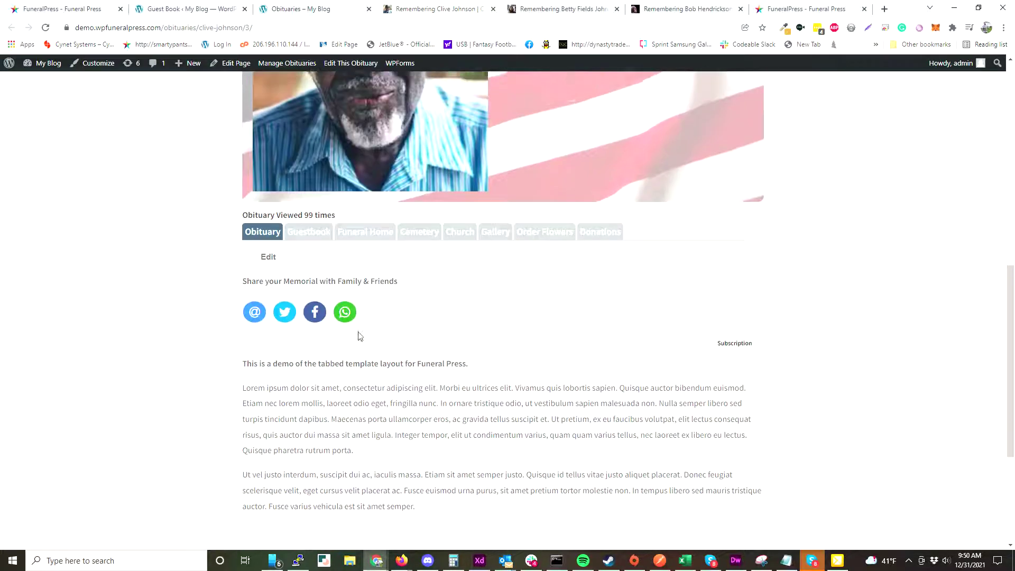
{"action": "key", "text": "ctrl+Page_Up"}
{"action": "key", "text": "ctrl+Page_Up"}
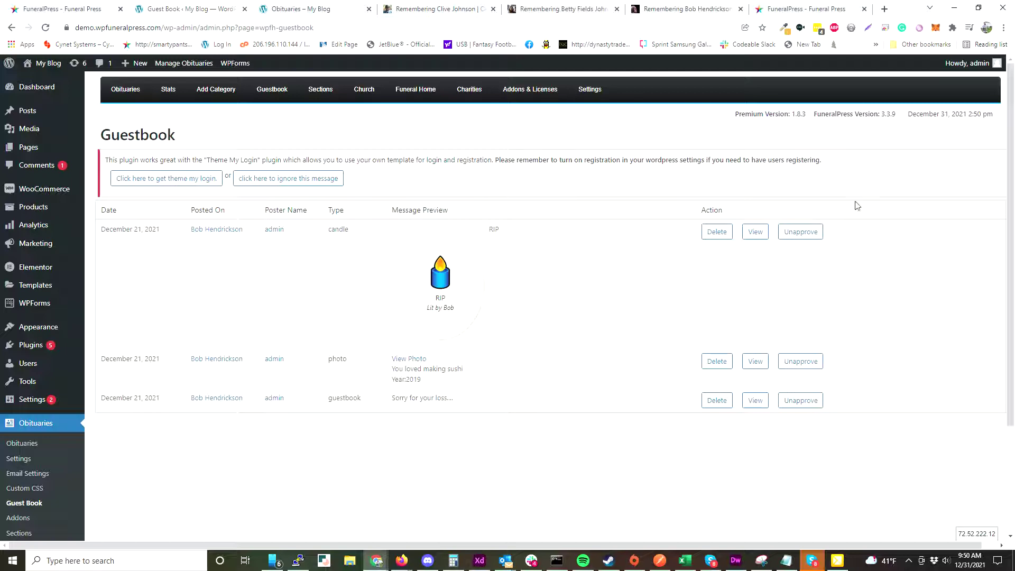
Unapprove the candle guestbook entry, then approve it again.
{"action": "left_click", "coordinate": [798, 236]}
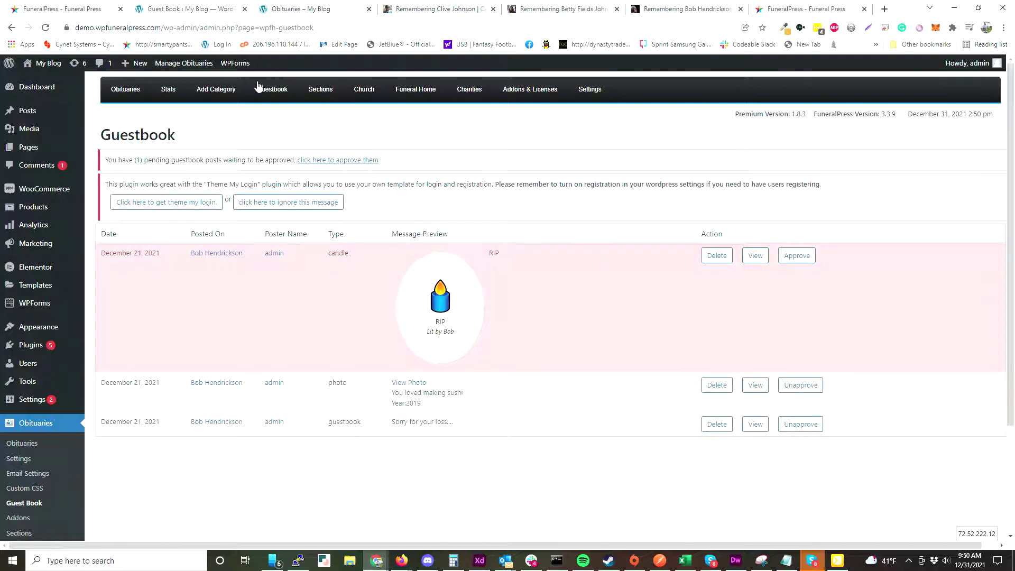
{"action": "left_click_drag", "start_coordinate": [115, 159], "coordinate": [248, 162]}
{"action": "left_click", "coordinate": [248, 162]}
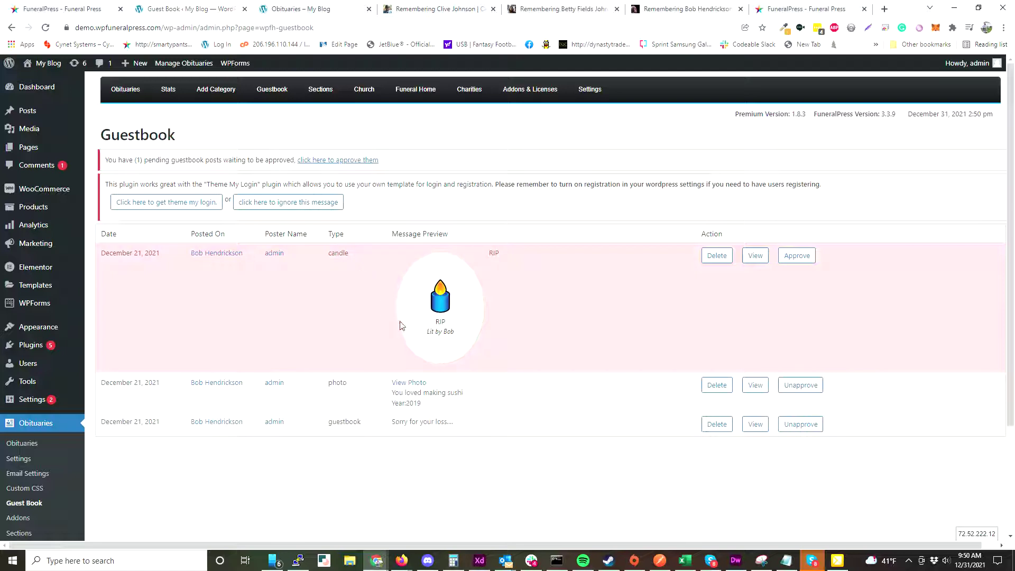
{"action": "left_click", "coordinate": [801, 261]}
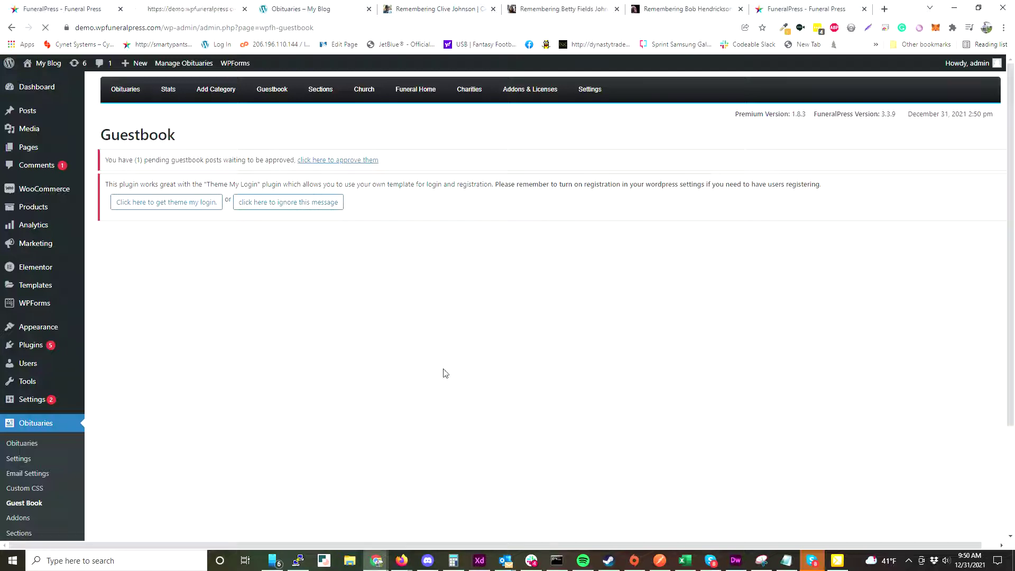
{"action": "left_click", "coordinate": [603, 94]}
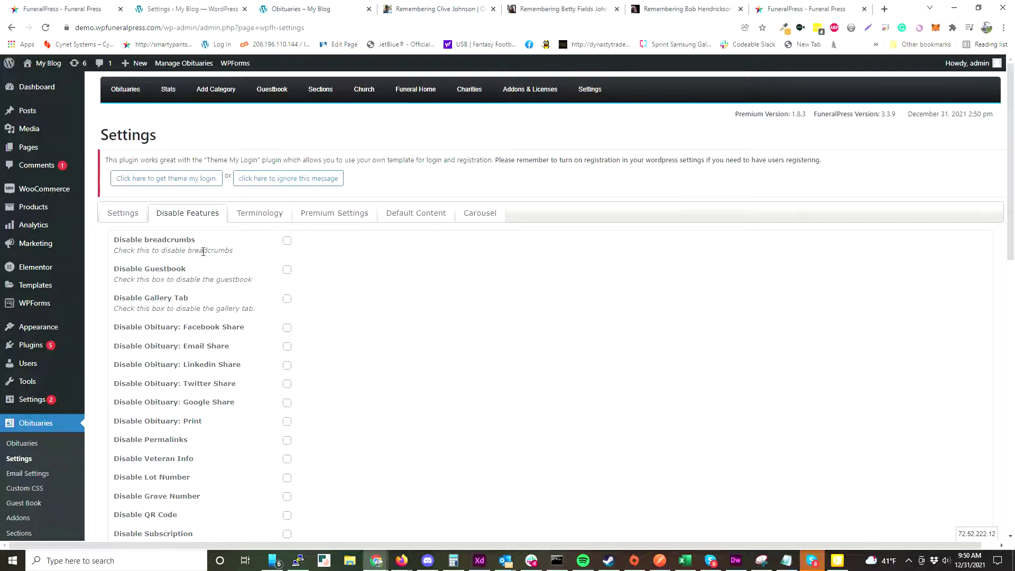
{"action": "left_click", "coordinate": [120, 213]}
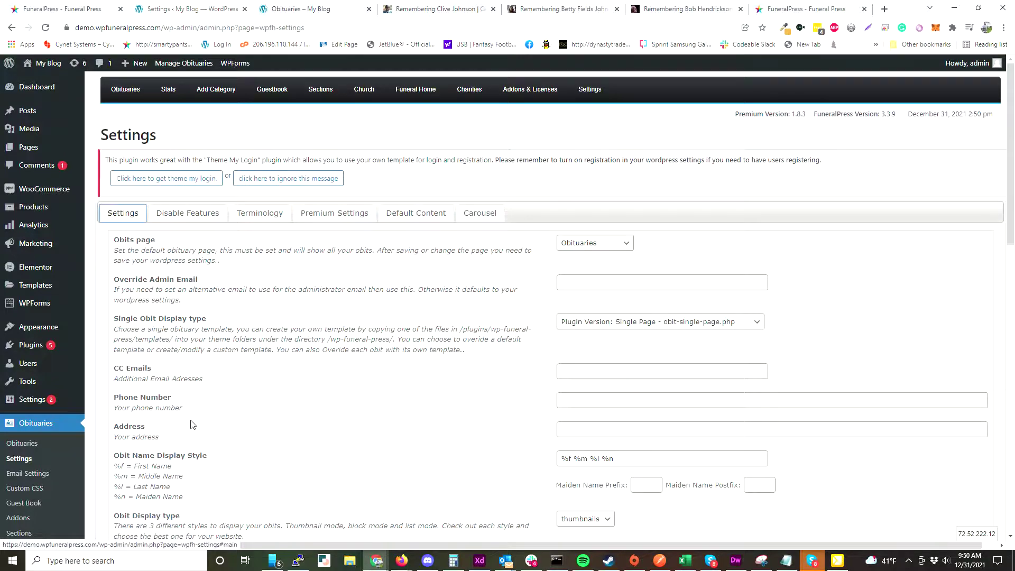
{"action": "scroll", "coordinate": [191, 423], "scroll_direction": "down", "scroll_amount": 15}
{"action": "scroll", "coordinate": [316, 434], "scroll_direction": "up", "scroll_amount": 4}
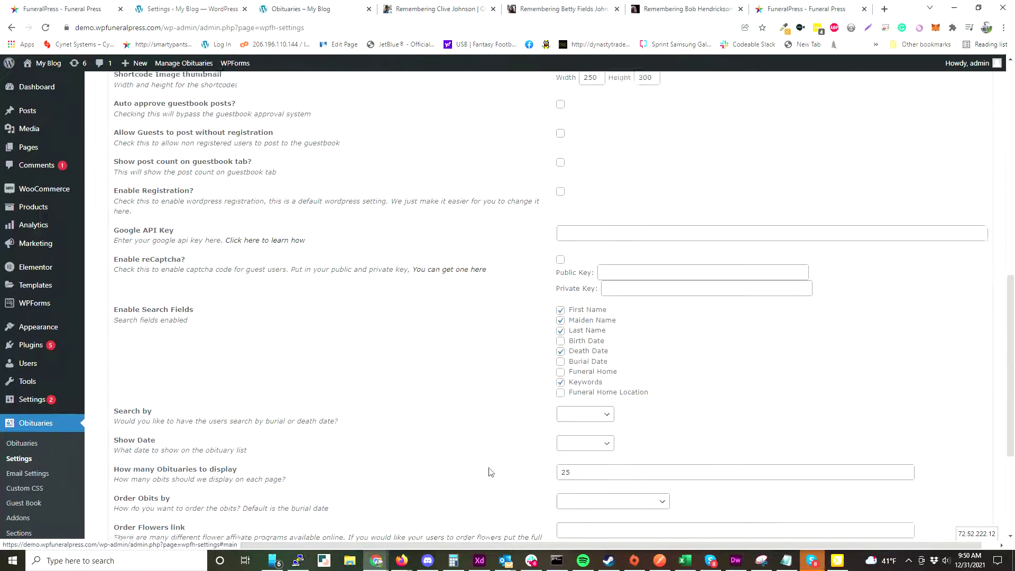
{"action": "scroll", "coordinate": [484, 469], "scroll_direction": "down", "scroll_amount": 4}
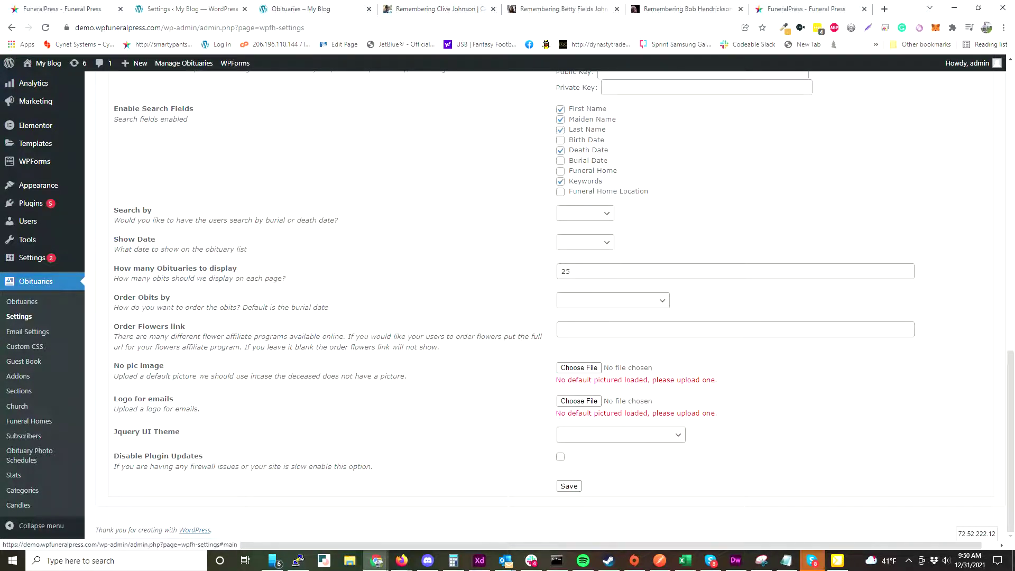
{"action": "key", "text": "alt+Tab"}
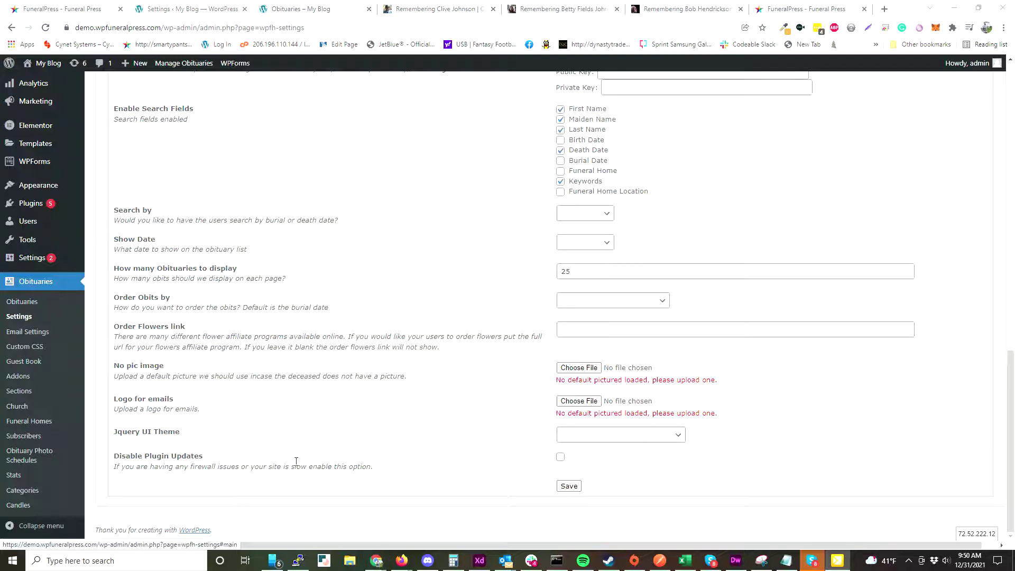
{"action": "scroll", "coordinate": [402, 434], "scroll_direction": "up", "scroll_amount": 4}
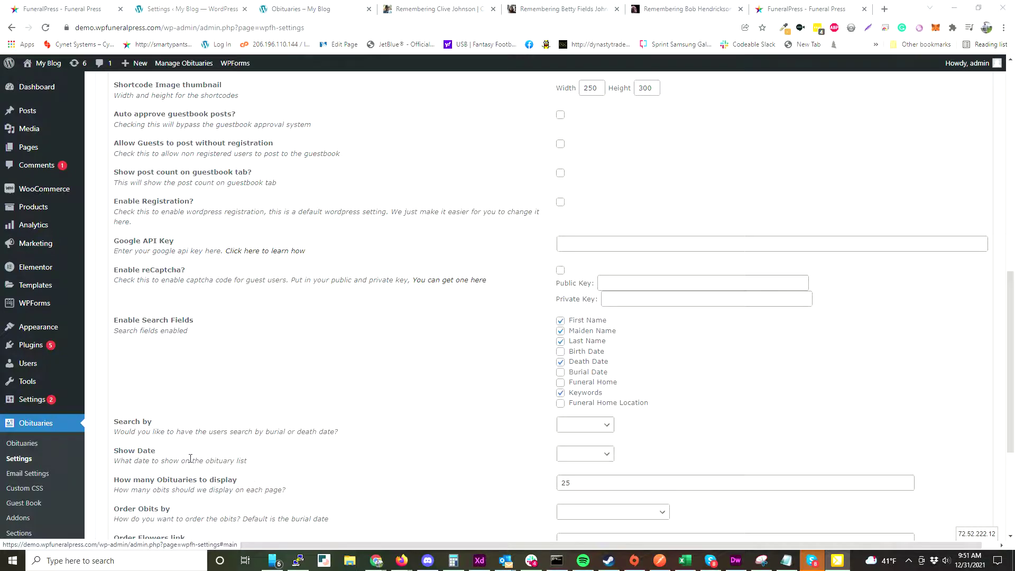
{"action": "scroll", "coordinate": [190, 459], "scroll_direction": "up", "scroll_amount": 10}
Scroll through the list of features under the Disable Features tab.
{"action": "left_click", "coordinate": [192, 212]}
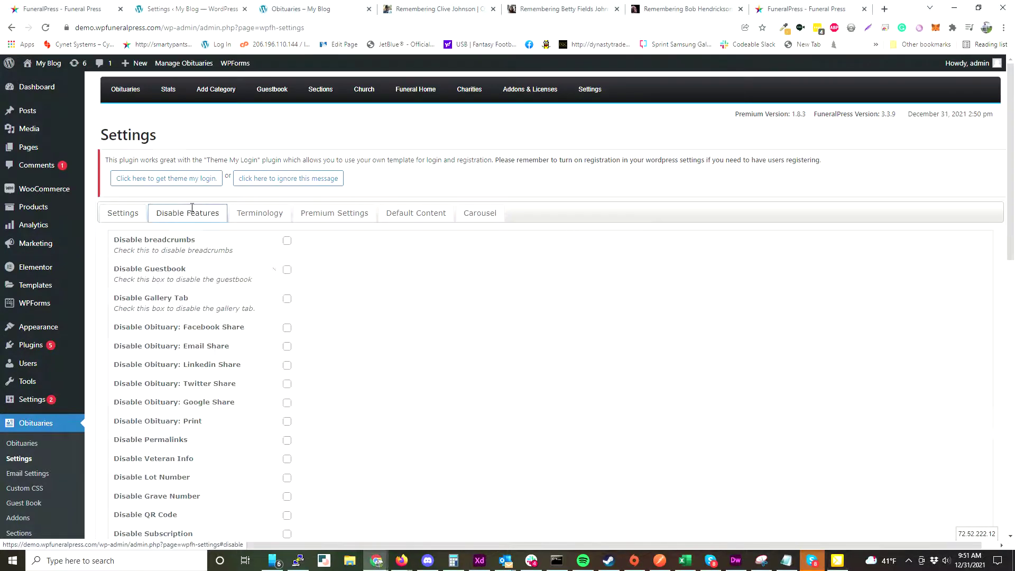
{"action": "scroll", "coordinate": [249, 415], "scroll_direction": "down", "scroll_amount": 15}
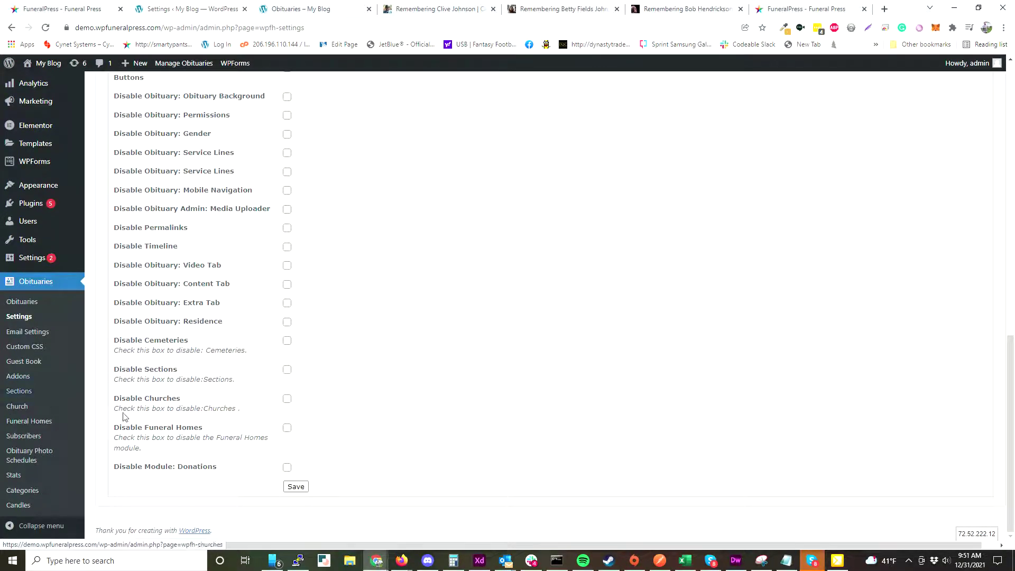
{"action": "scroll", "coordinate": [360, 471], "scroll_direction": "up", "scroll_amount": 15}
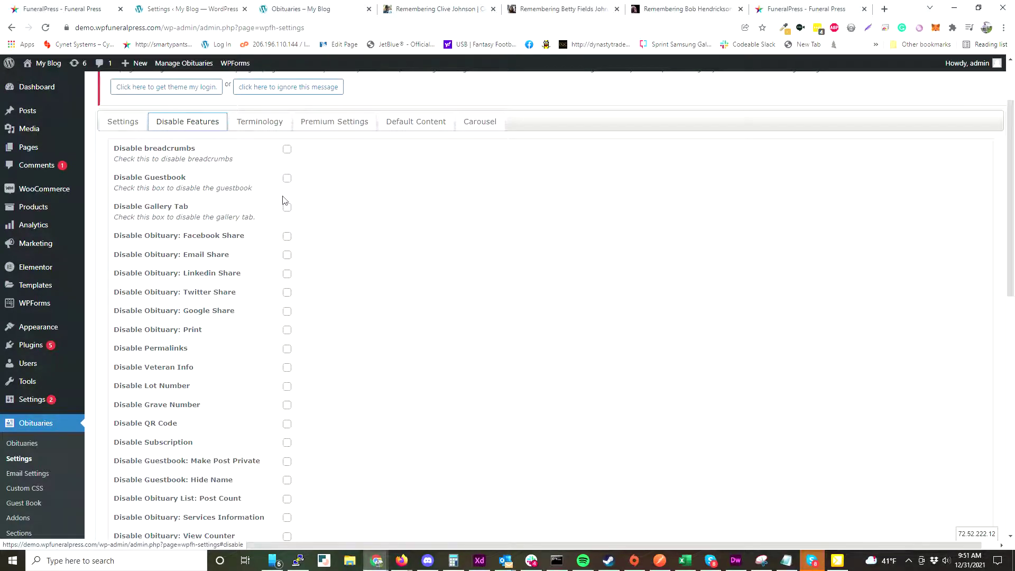
{"action": "scroll", "coordinate": [240, 365], "scroll_direction": "down", "scroll_amount": 8}
{"action": "scroll", "coordinate": [264, 365], "scroll_direction": "up", "scroll_amount": 9}
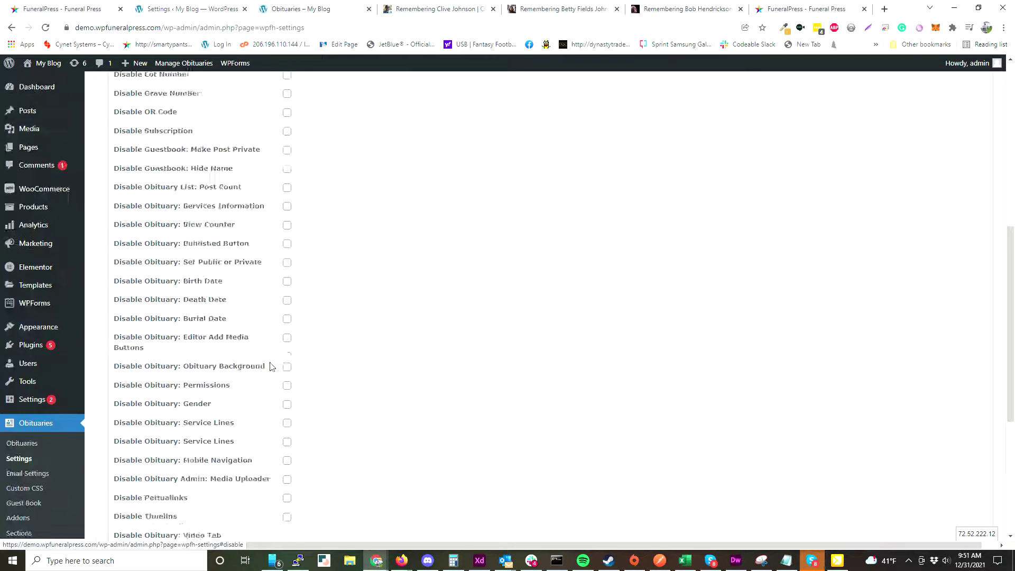
Open the Terminology tab and review custom words like Burial Date and Obituaries.
{"action": "left_click", "coordinate": [272, 214]}
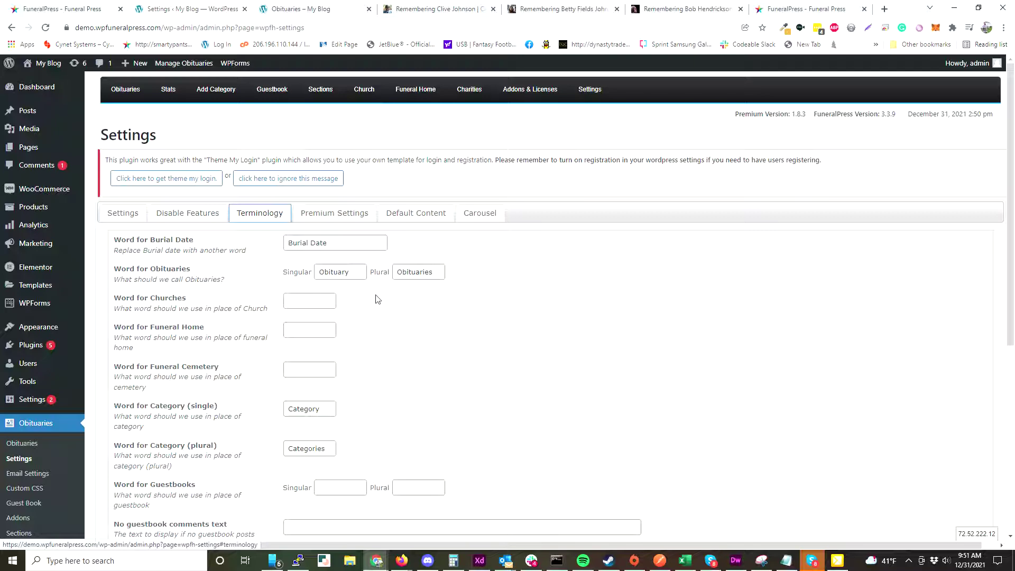
{"action": "scroll", "coordinate": [297, 386], "scroll_direction": "down", "scroll_amount": 6}
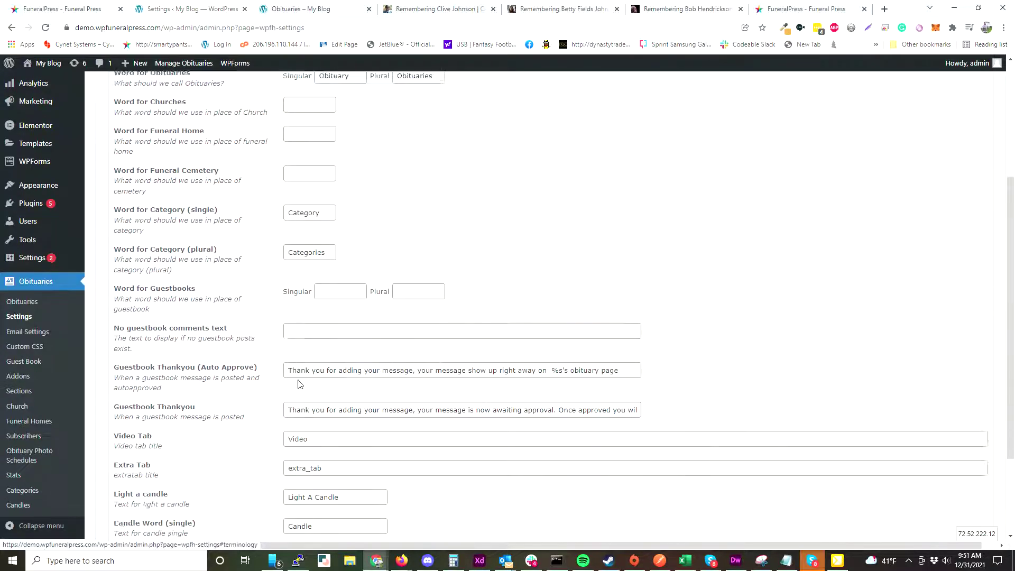
{"action": "scroll", "coordinate": [339, 429], "scroll_direction": "up", "scroll_amount": 5}
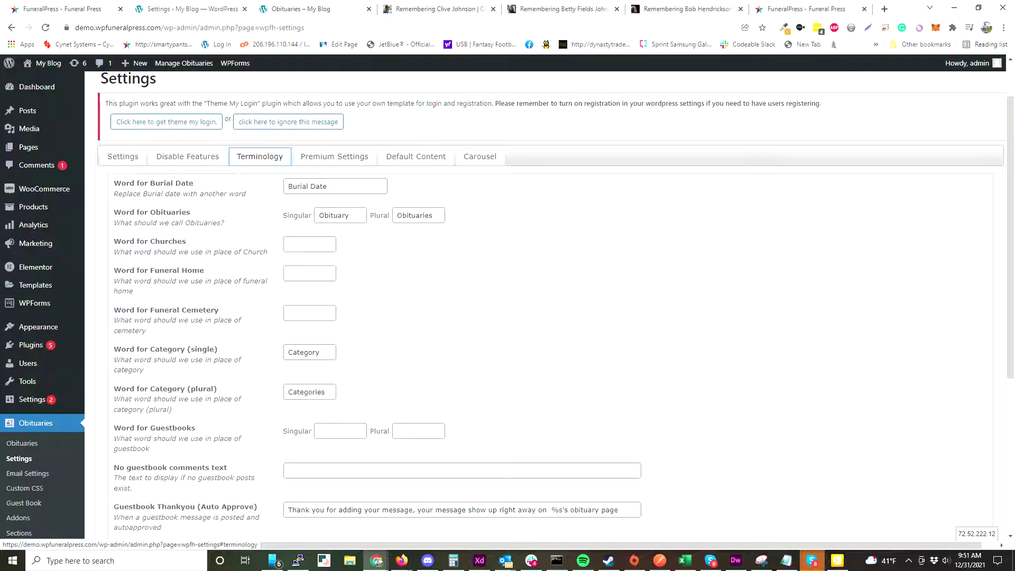
Open the Premium Settings tab and scroll down through all its options.
{"action": "left_click", "coordinate": [336, 158]}
{"action": "scroll", "coordinate": [407, 283], "scroll_direction": "down", "scroll_amount": 3}
{"action": "scroll", "coordinate": [405, 287], "scroll_direction": "up", "scroll_amount": 3}
{"action": "scroll", "coordinate": [404, 286], "scroll_direction": "down", "scroll_amount": 3}
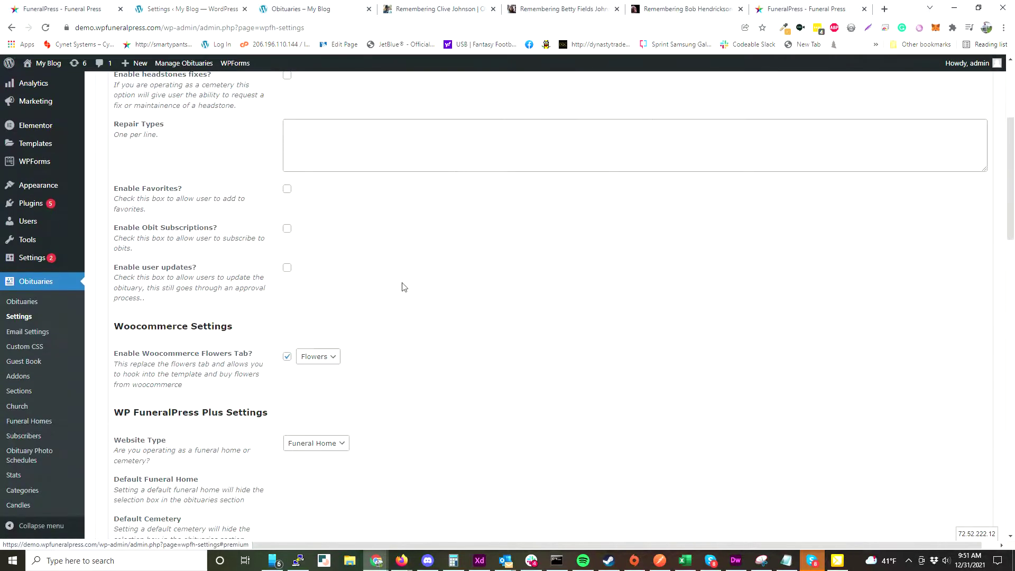
{"action": "scroll", "coordinate": [370, 281], "scroll_direction": "up", "scroll_amount": 3}
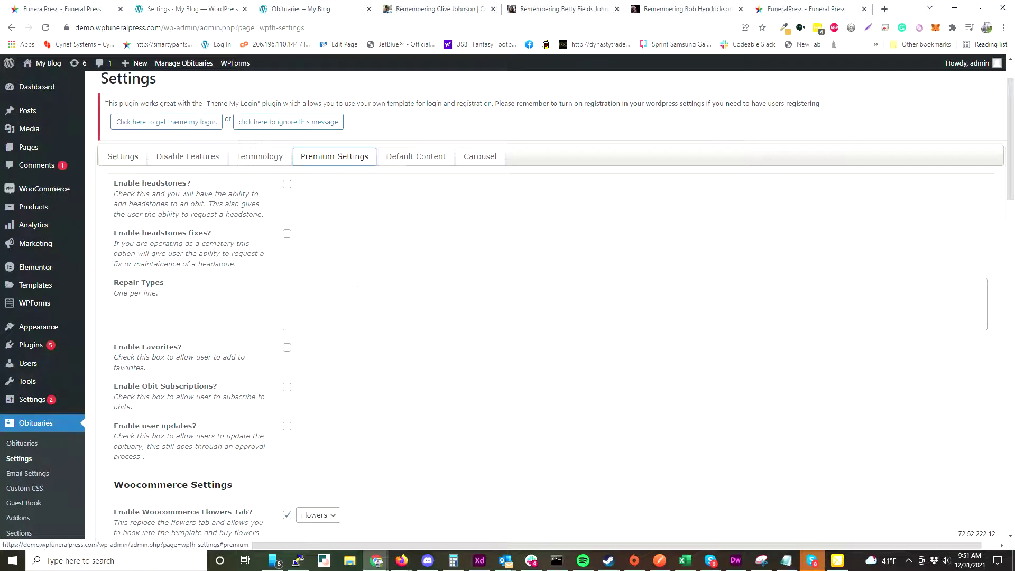
{"action": "scroll", "coordinate": [200, 341], "scroll_direction": "down", "scroll_amount": 7}
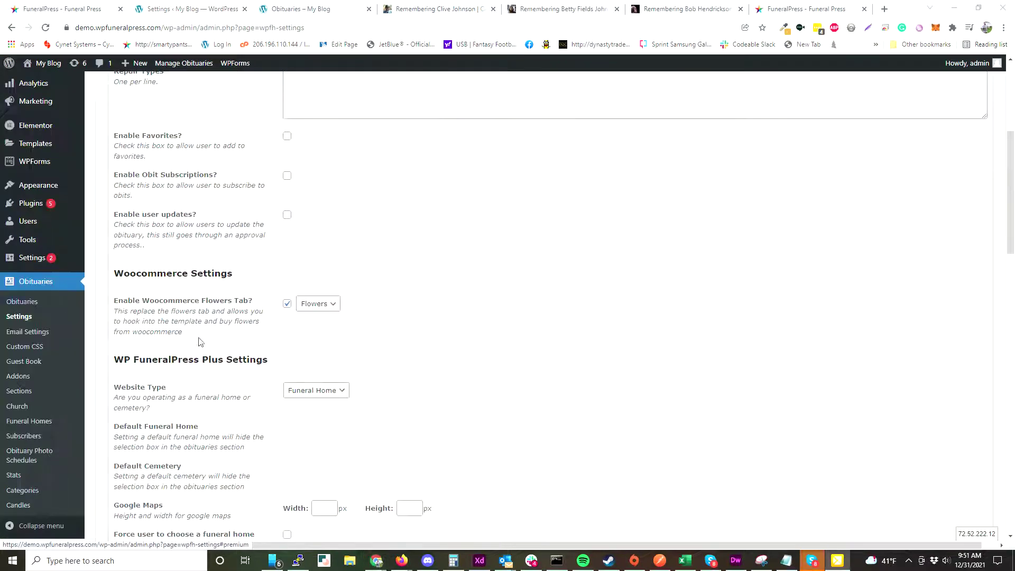
{"action": "scroll", "coordinate": [145, 153], "scroll_direction": "up", "scroll_amount": 3}
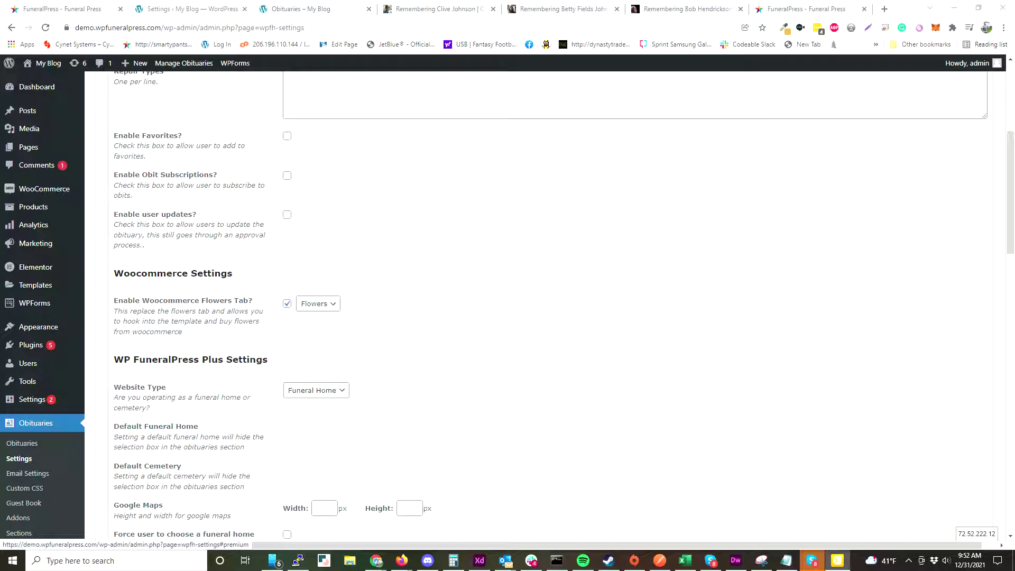
{"action": "scroll", "coordinate": [500, 413], "scroll_direction": "down", "scroll_amount": 4}
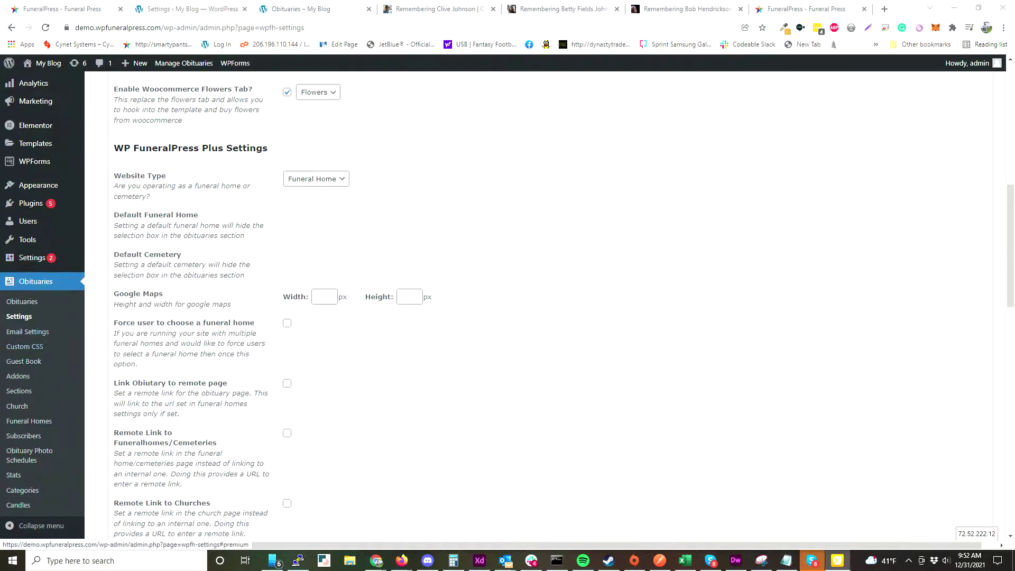
{"action": "scroll", "coordinate": [183, 248], "scroll_direction": "down", "scroll_amount": 10}
{"action": "scroll", "coordinate": [452, 349], "scroll_direction": "down", "scroll_amount": 5}
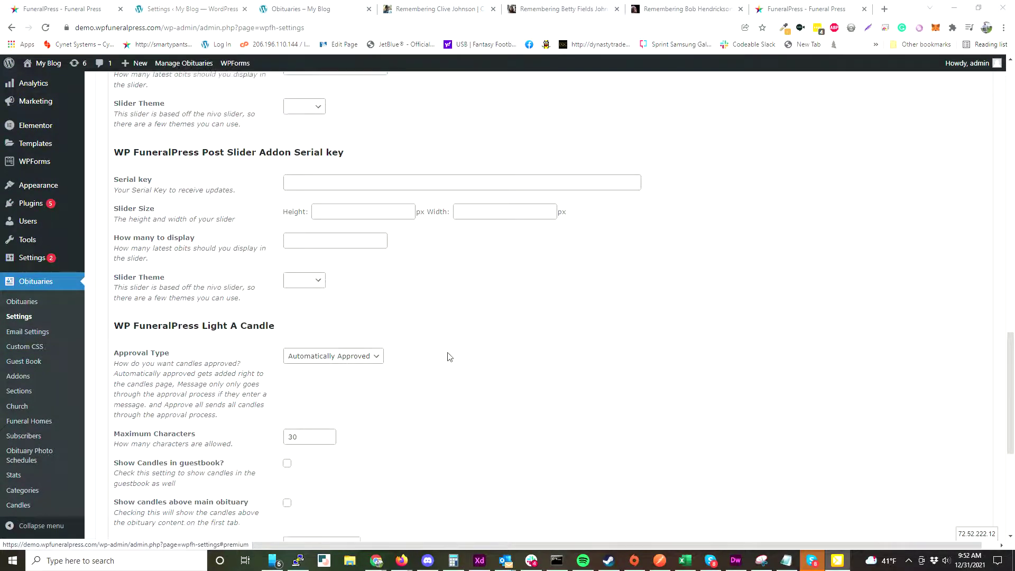
{"action": "scroll", "coordinate": [451, 352], "scroll_direction": "down", "scroll_amount": 2}
View the Default Content settings, then bring up the Remembering obituary's public page.
{"action": "scroll", "coordinate": [451, 349], "scroll_direction": "up", "scroll_amount": 3}
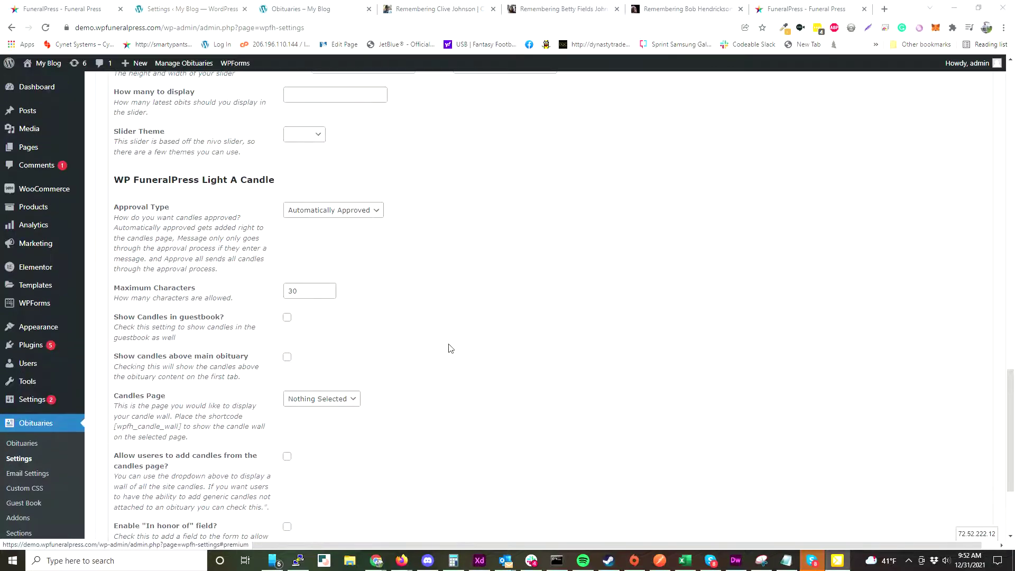
{"action": "scroll", "coordinate": [365, 325], "scroll_direction": "up", "scroll_amount": 5}
{"action": "scroll", "coordinate": [364, 324], "scroll_direction": "up", "scroll_amount": 12}
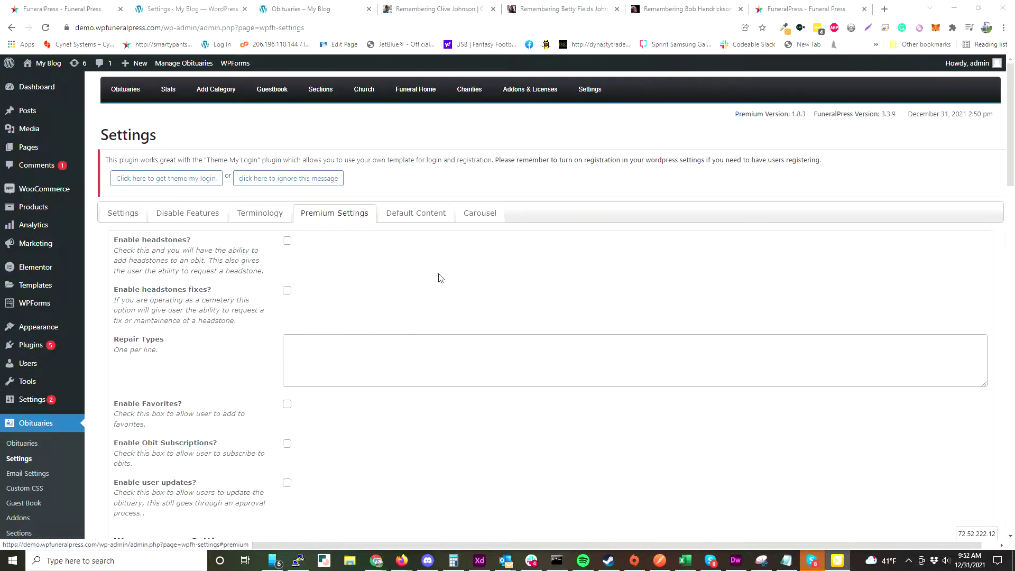
{"action": "left_click", "coordinate": [426, 219]}
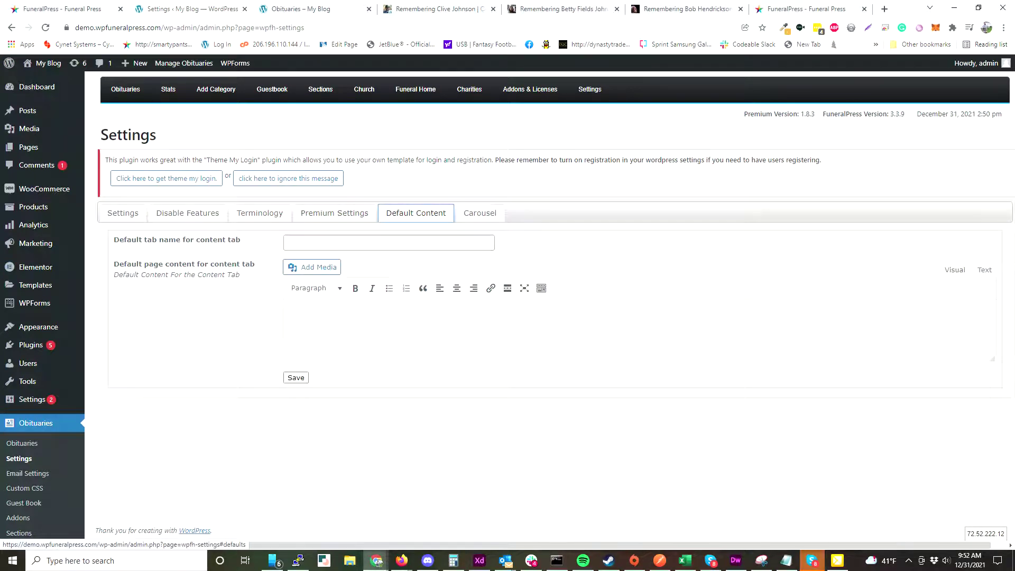
{"action": "left_click", "coordinate": [417, 10]}
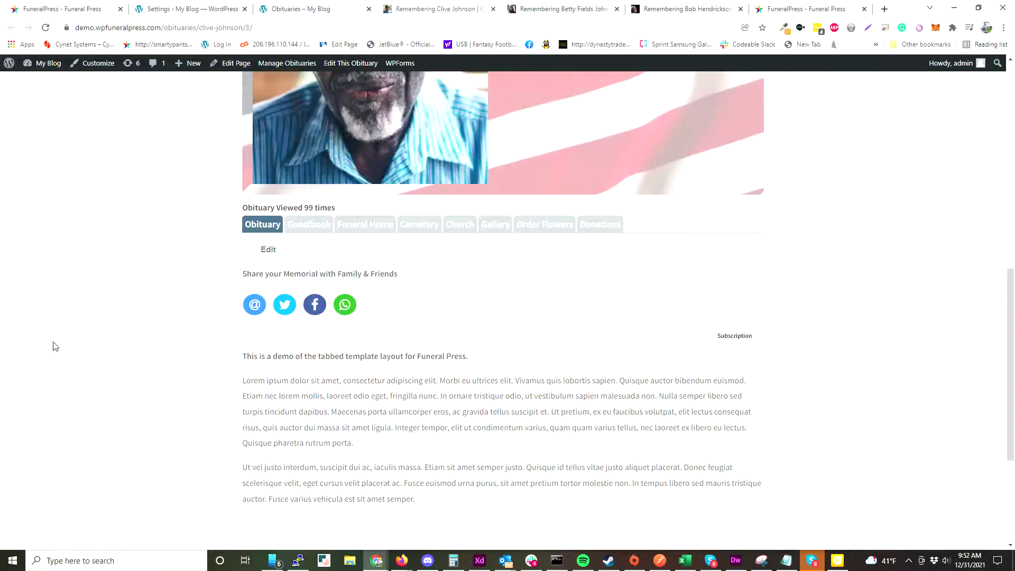
Scroll through the demo obituary's public page.
{"action": "scroll", "coordinate": [341, 350], "scroll_direction": "up", "scroll_amount": 2}
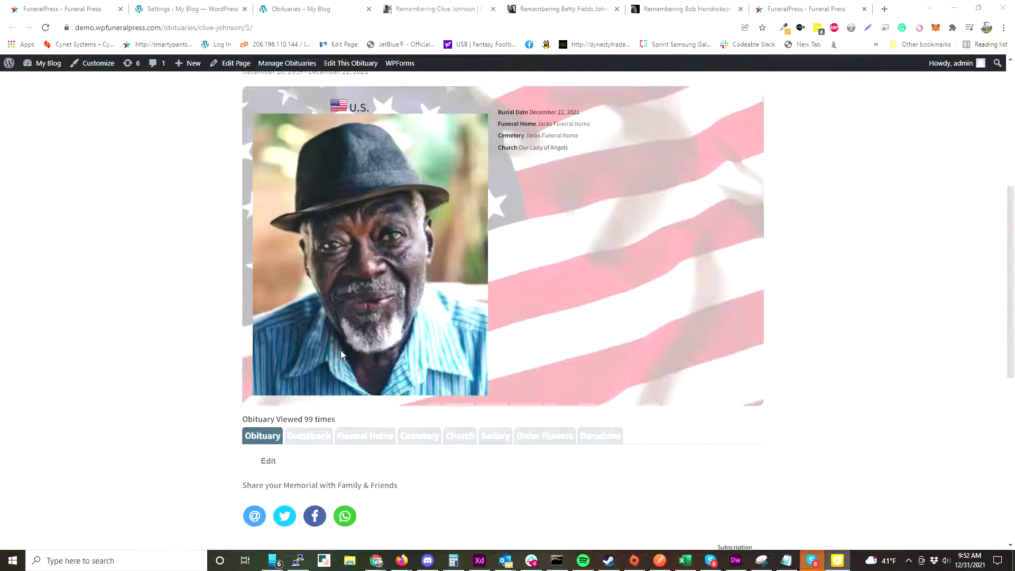
{"action": "scroll", "coordinate": [437, 400], "scroll_direction": "down", "scroll_amount": 1}
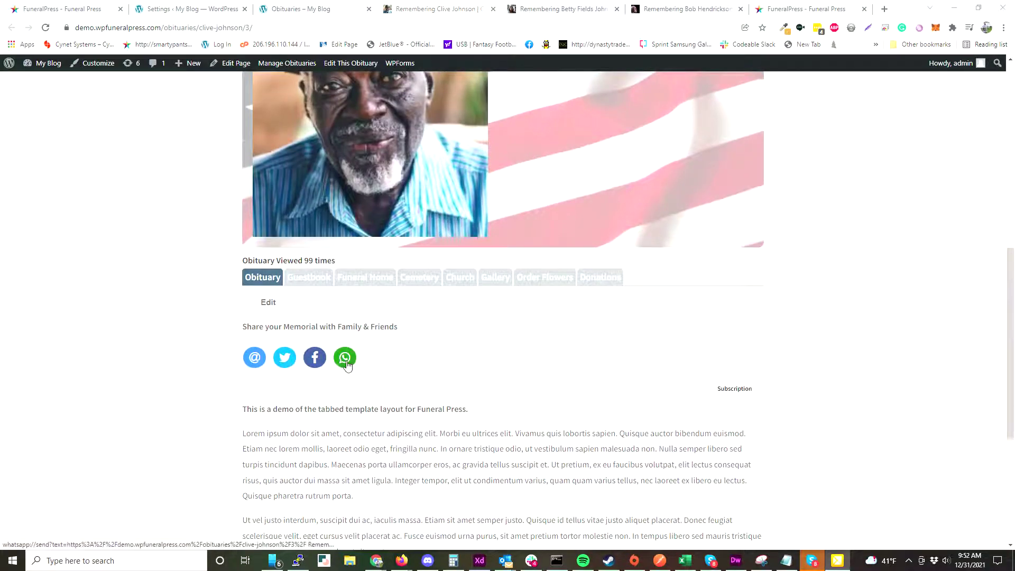
{"action": "scroll", "coordinate": [367, 345], "scroll_direction": "down", "scroll_amount": 3}
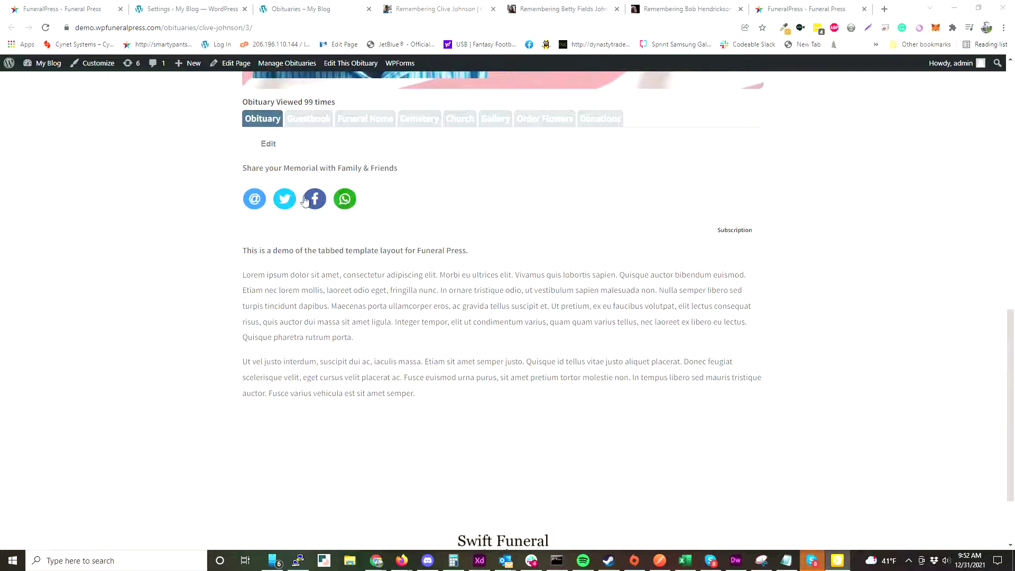
{"action": "scroll", "coordinate": [549, 163], "scroll_direction": "up", "scroll_amount": 2}
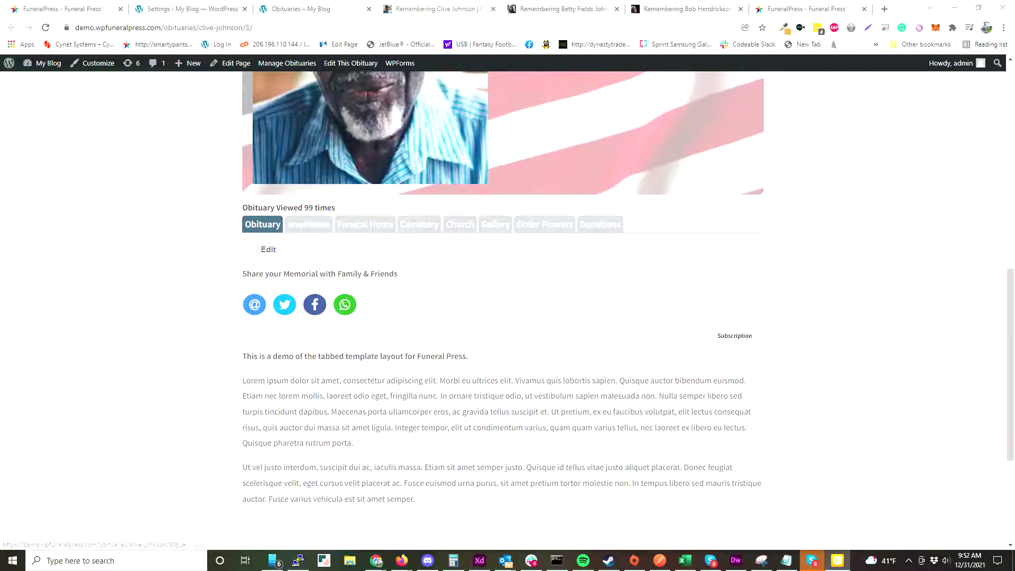
Show the Funeral Home tab and its address, then switch to the next obituary's tab.
{"action": "left_click", "coordinate": [388, 229]}
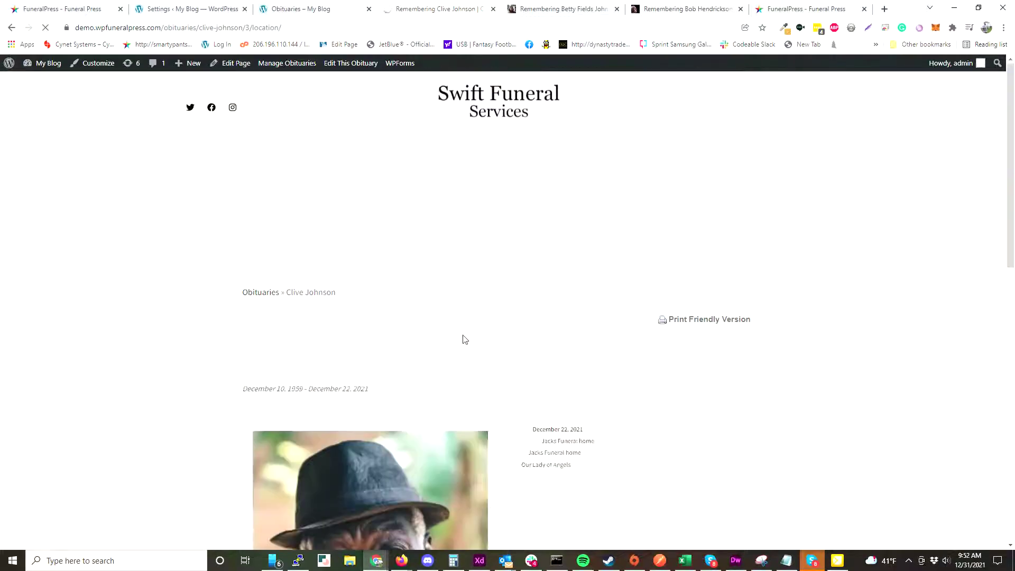
{"action": "scroll", "coordinate": [416, 327], "scroll_direction": "down", "scroll_amount": 5}
{"action": "scroll", "coordinate": [416, 327], "scroll_direction": "down", "scroll_amount": 4}
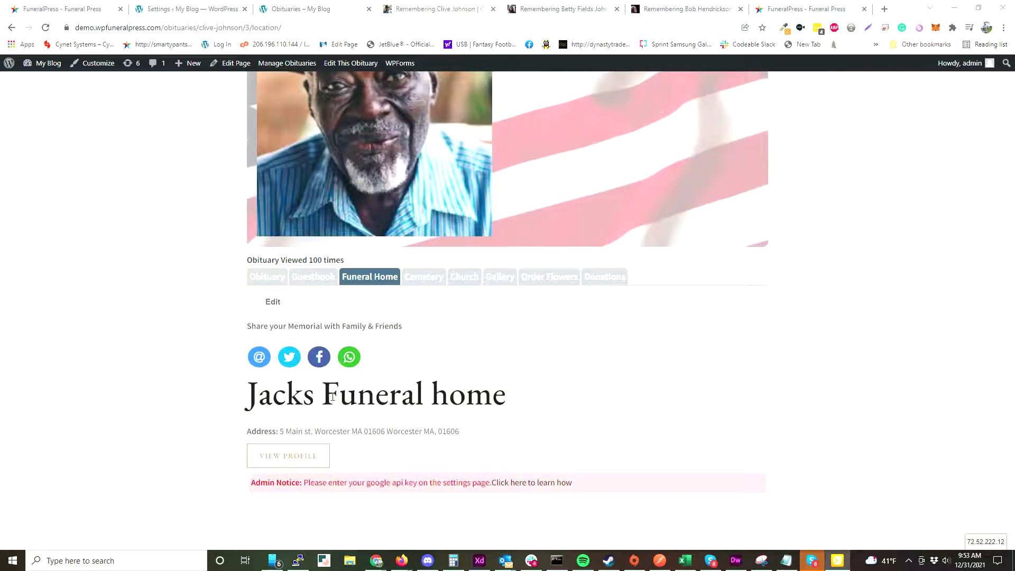
{"action": "scroll", "coordinate": [274, 338], "scroll_direction": "up", "scroll_amount": 7}
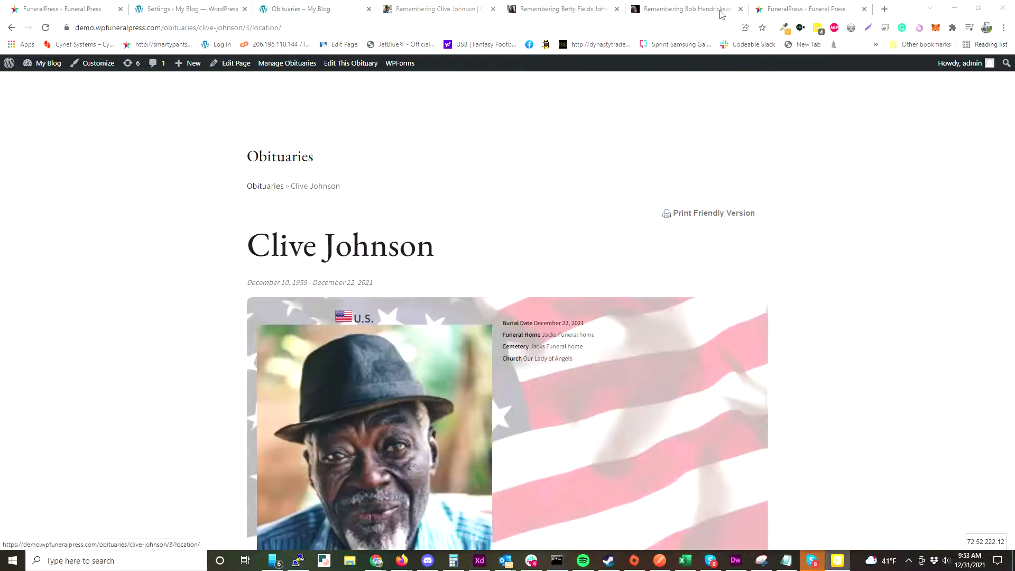
{"action": "key", "text": "ctrl+Tab"}
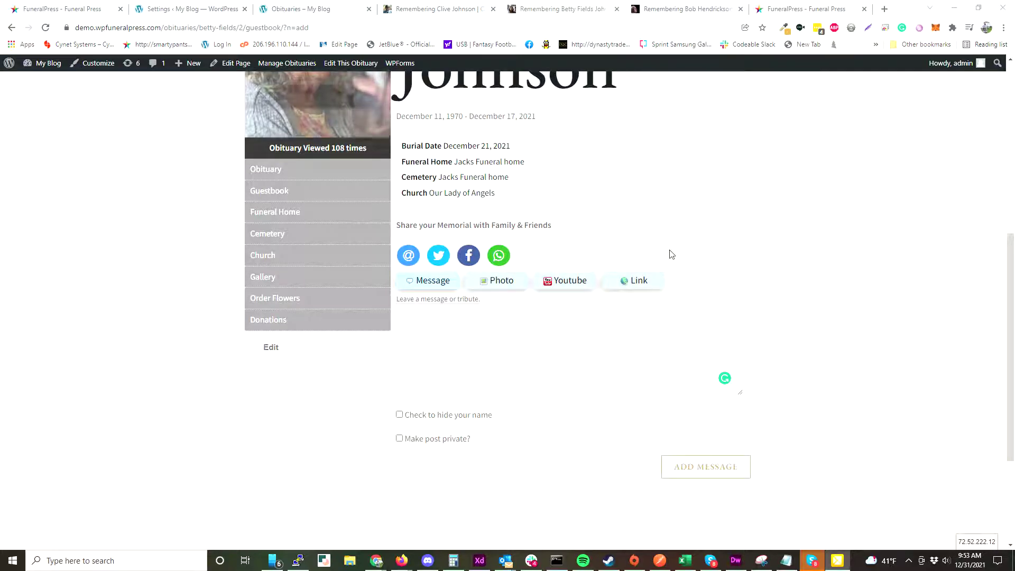
Scroll the guestbook message form, then switch to the wpfuneralpress.com browser tab.
{"action": "scroll", "coordinate": [391, 220], "scroll_direction": "up", "scroll_amount": 3}
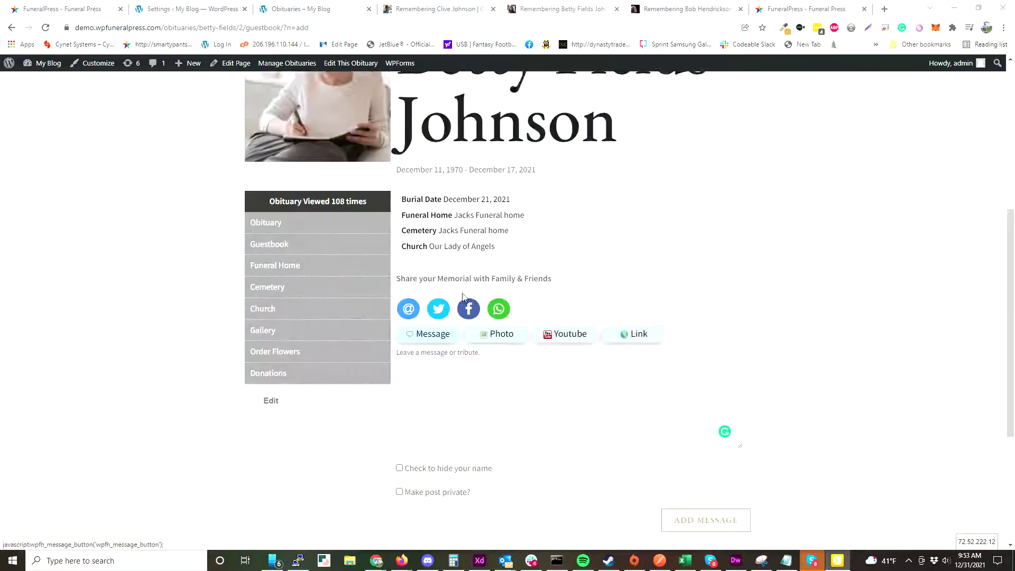
{"action": "scroll", "coordinate": [301, 364], "scroll_direction": "up", "scroll_amount": 2}
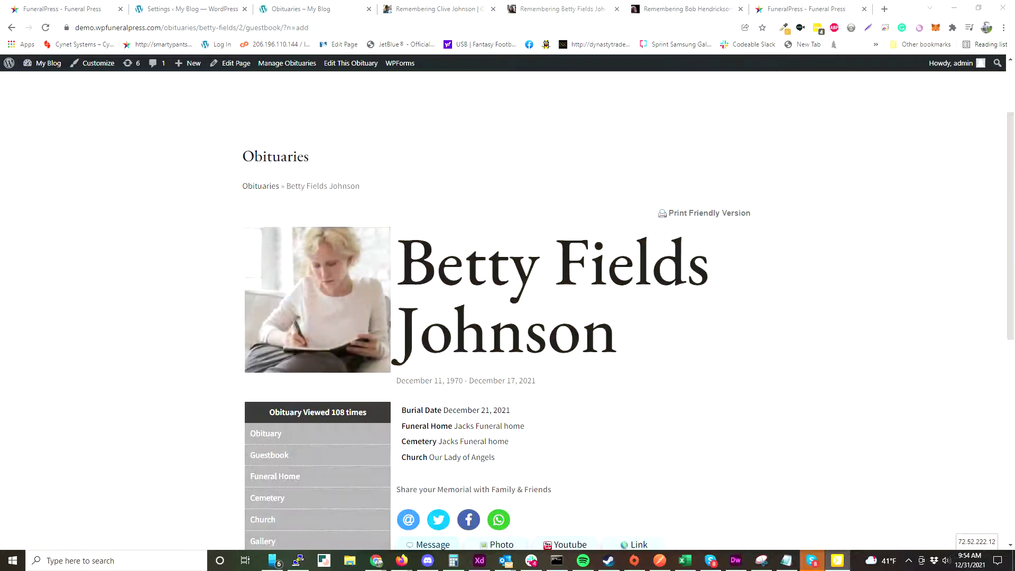
{"action": "scroll", "coordinate": [215, 341], "scroll_direction": "down", "scroll_amount": 3}
{"action": "scroll", "coordinate": [215, 343], "scroll_direction": "up", "scroll_amount": 3}
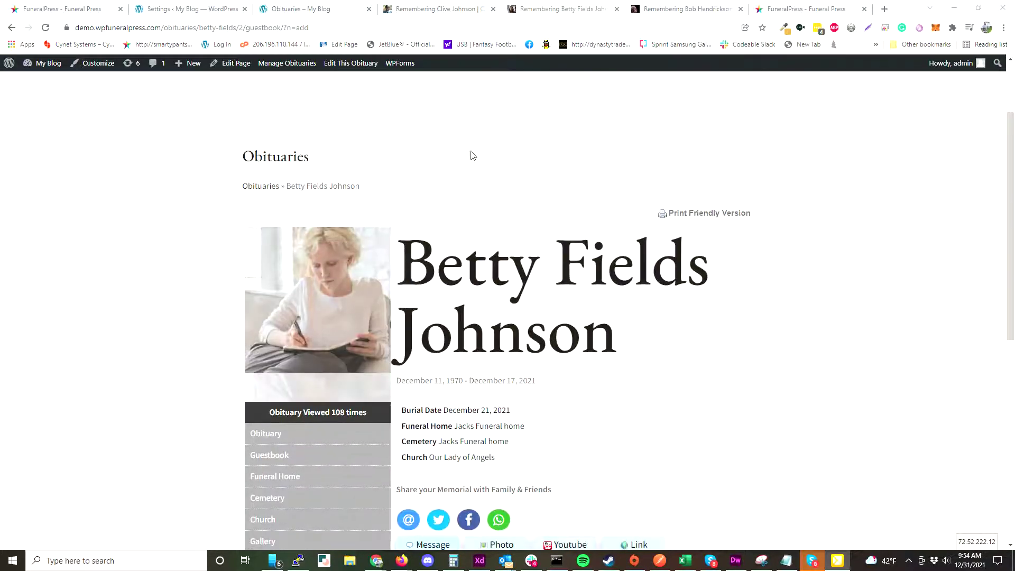
{"action": "left_click", "coordinate": [63, 9]}
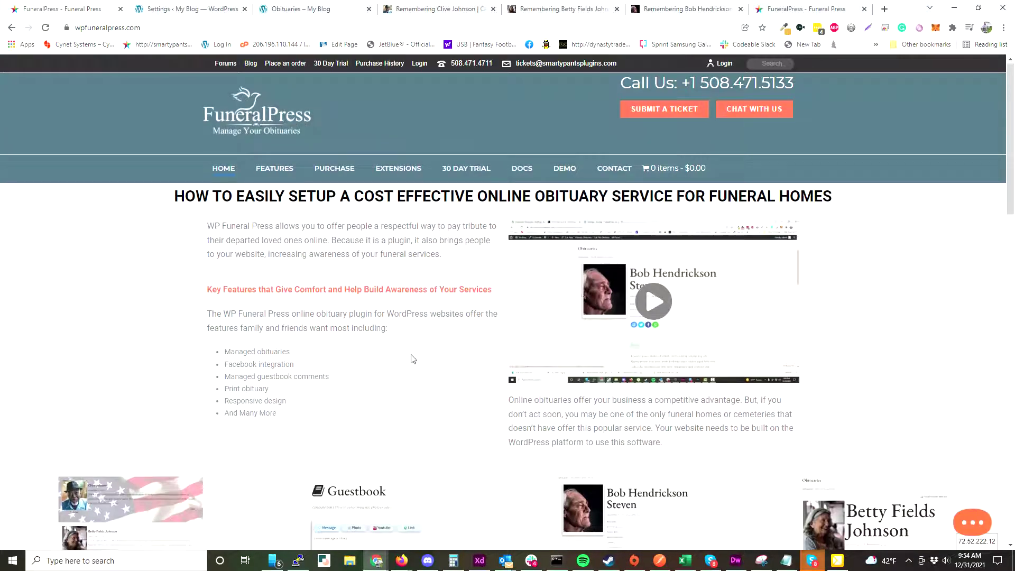
{"action": "scroll", "coordinate": [411, 356], "scroll_direction": "down", "scroll_amount": 3}
{"action": "scroll", "coordinate": [406, 351], "scroll_direction": "up", "scroll_amount": 3}
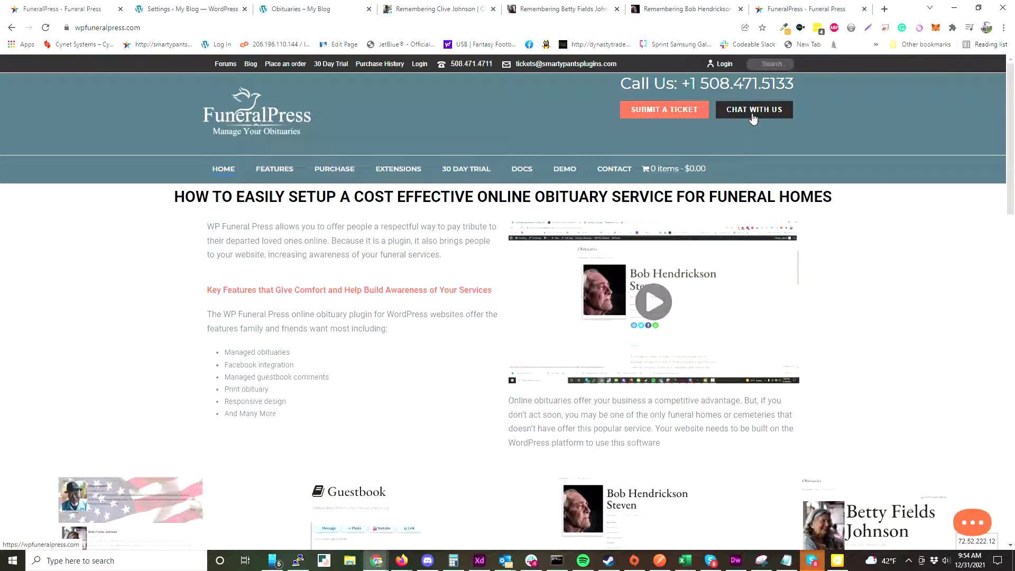